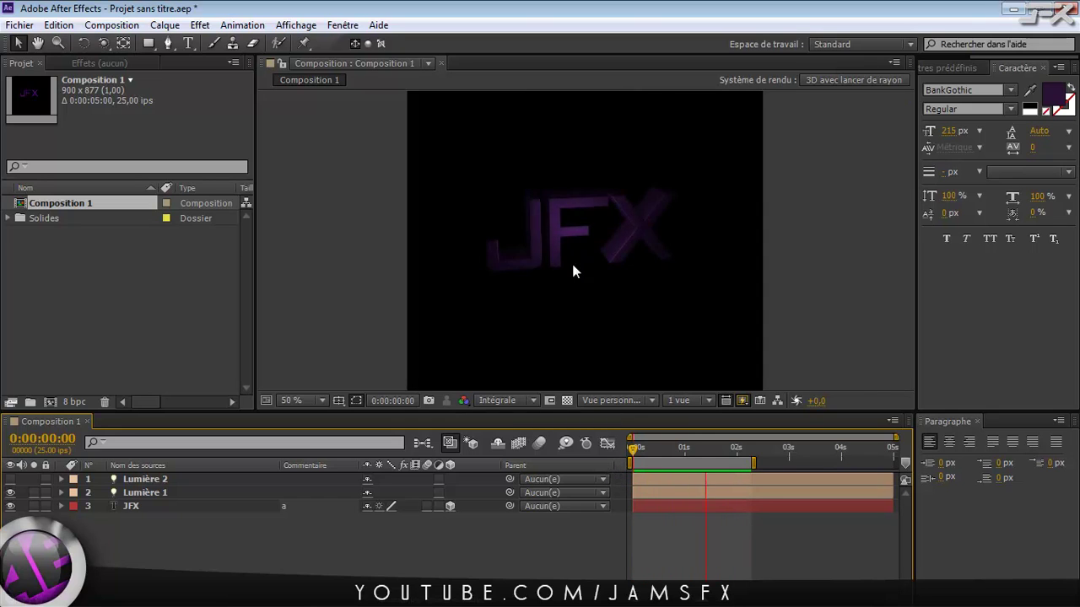
- Stop the preview and examine the extruded JFX text up close at 0:00:01:08
click(570, 347)
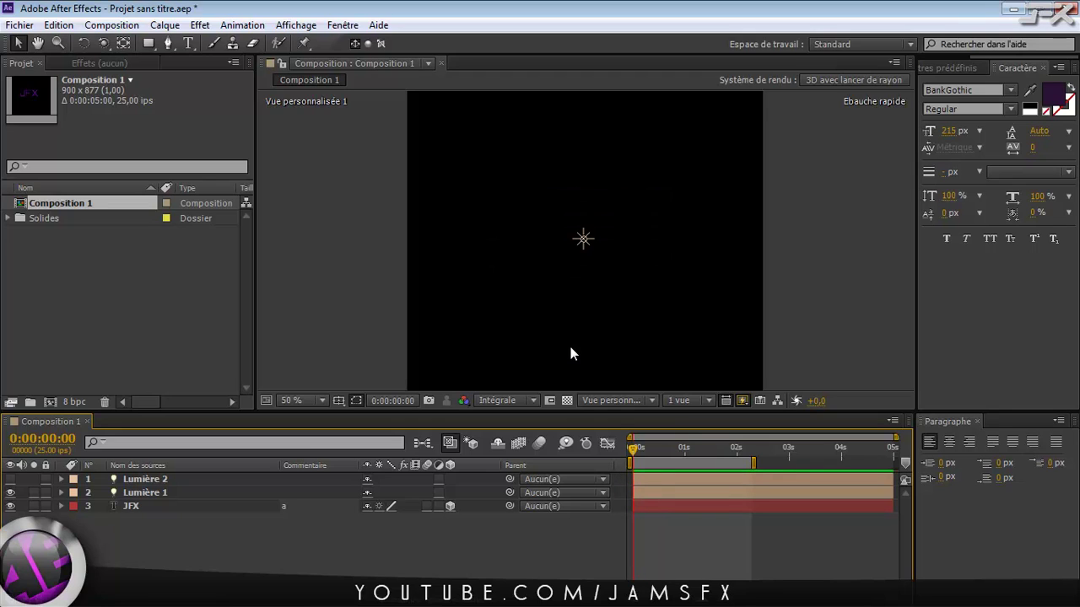
key(period)
key(period)
drag(674, 450, 701, 451)
click(577, 295)
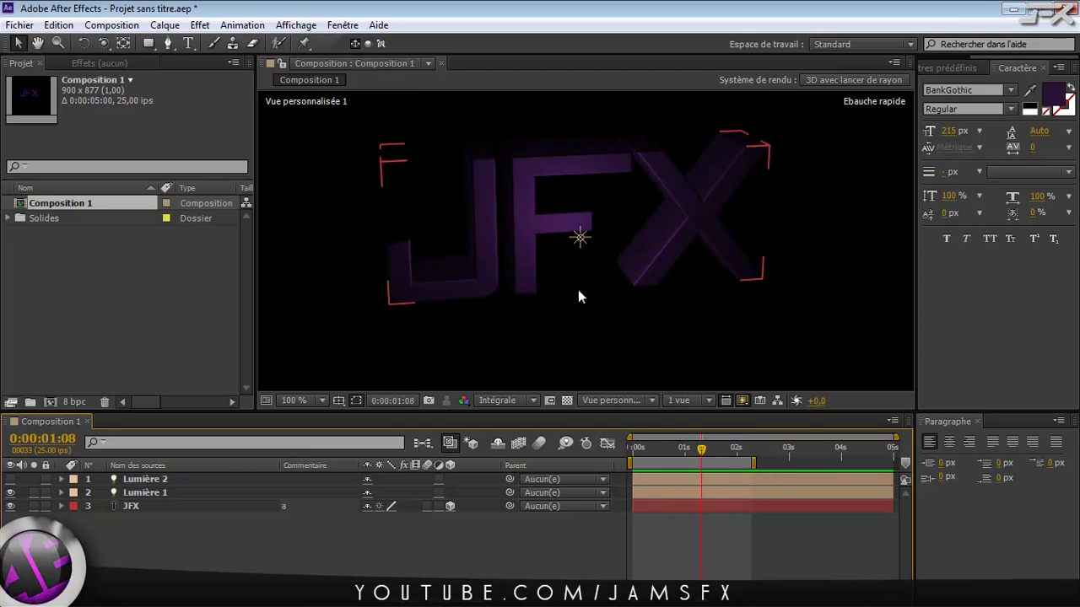
key(period)
key(comma)
key(period)
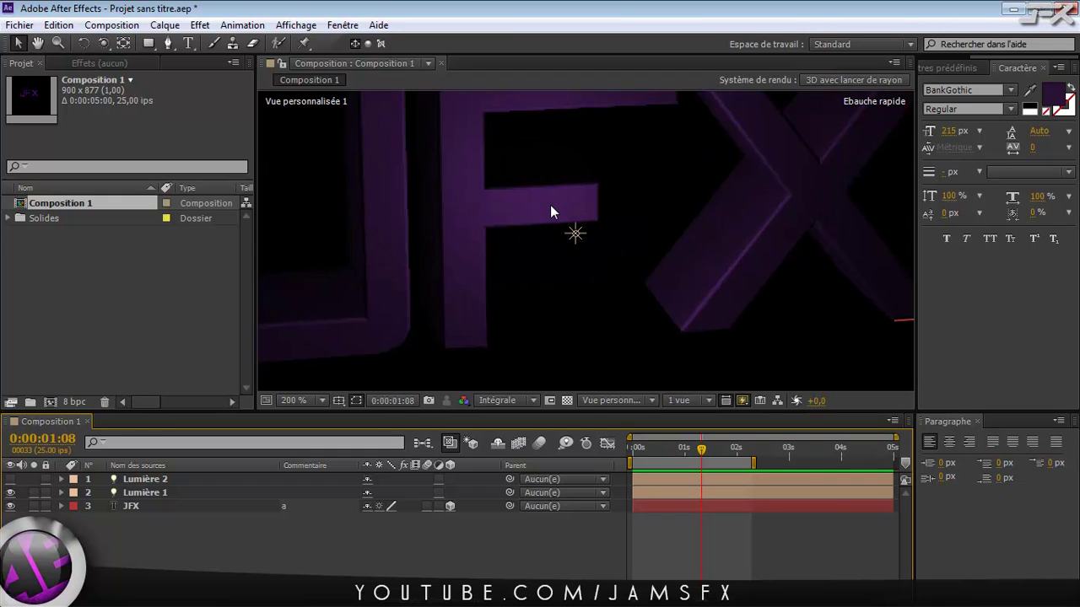
key(comma)
click(555, 301)
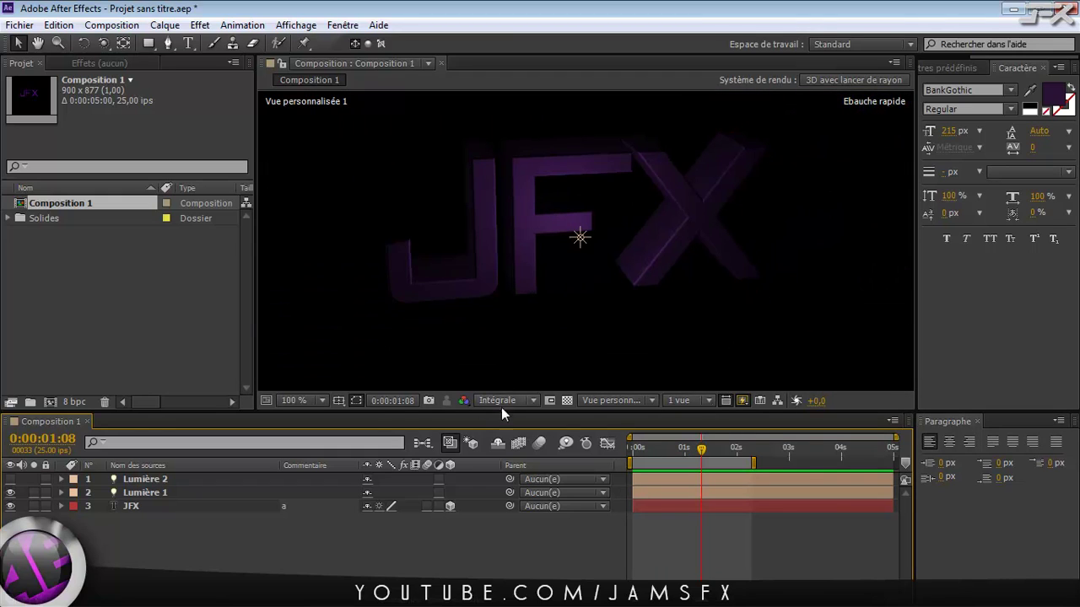
click(594, 235)
click(272, 455)
- Reveal the JFX layer's geometry options and set the bevel depth to 4,7
click(88, 506)
click(62, 507)
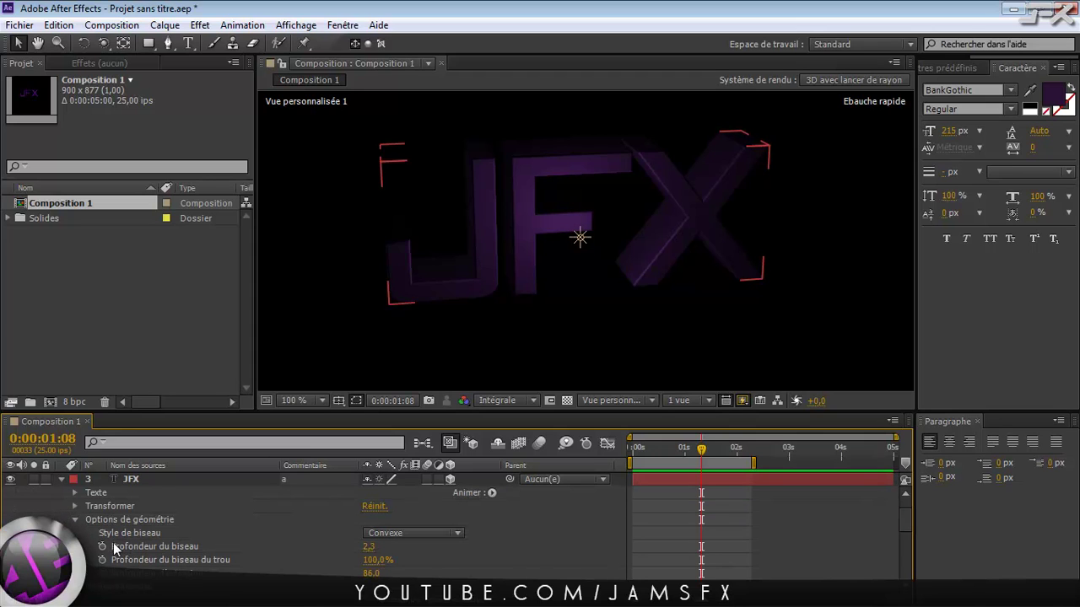
click(195, 546)
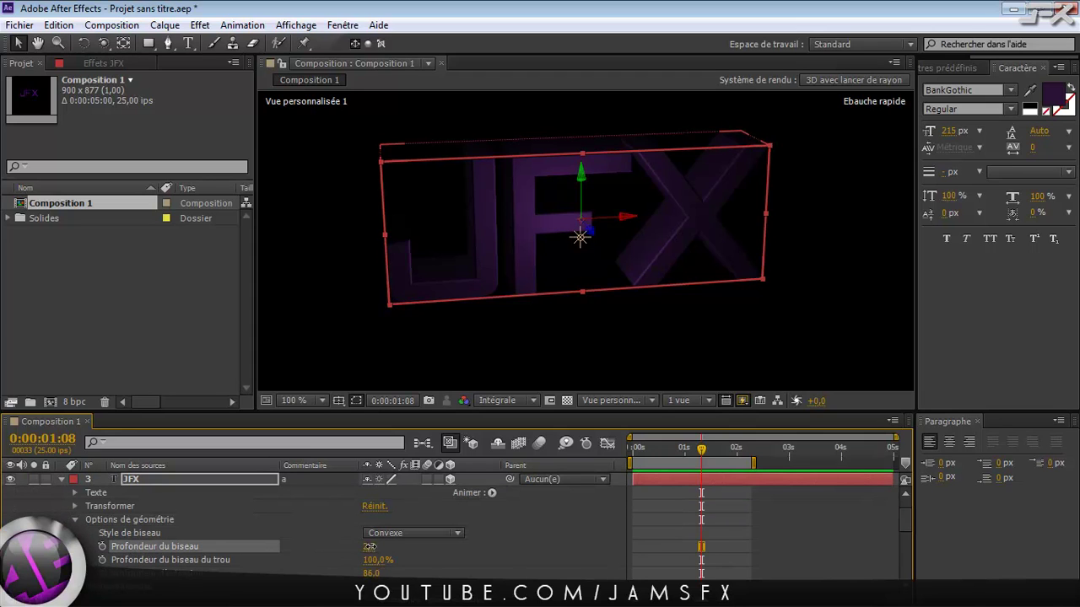
mouse_move(371, 546)
mouse_down()
mouse_move(422, 547)
mouse_move(382, 546)
mouse_move(391, 541)
mouse_up()
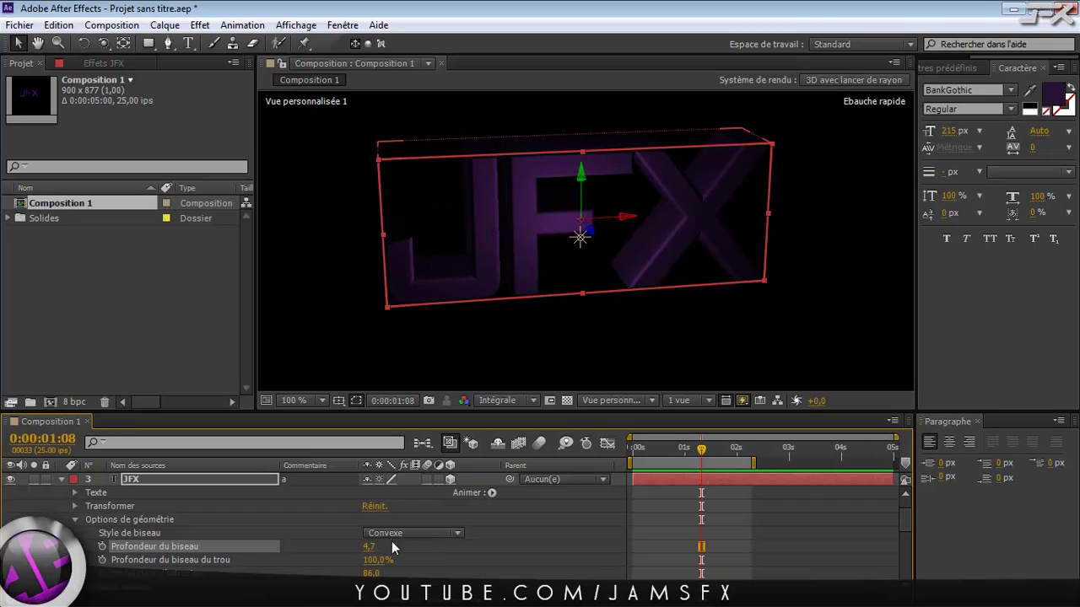
- Try the Concave and Angulaire bevel styles on the JFX text, and return it to Convexe
click(406, 533)
click(409, 500)
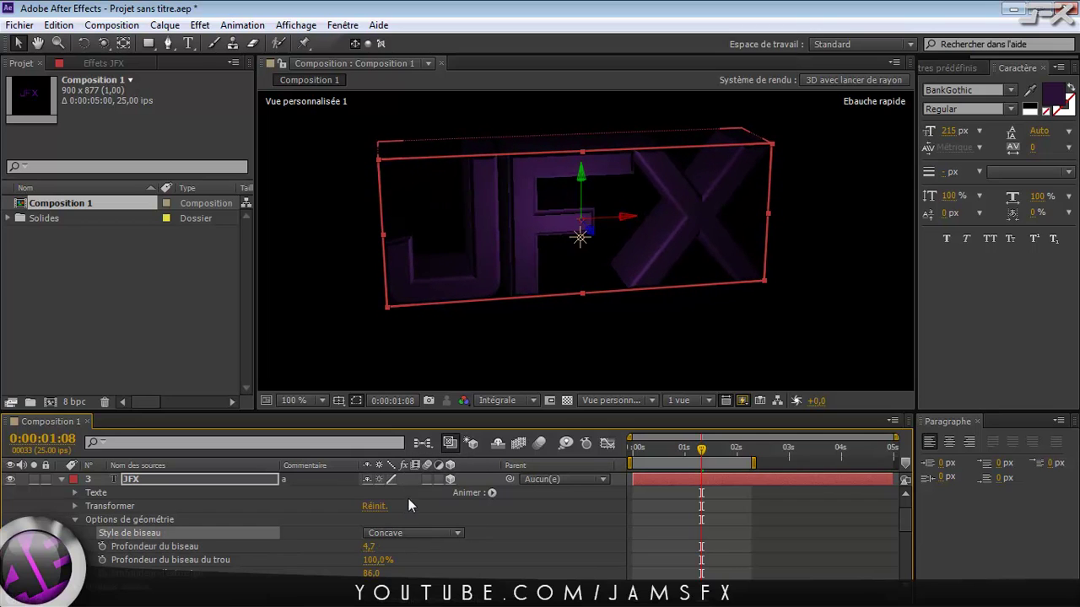
click(399, 533)
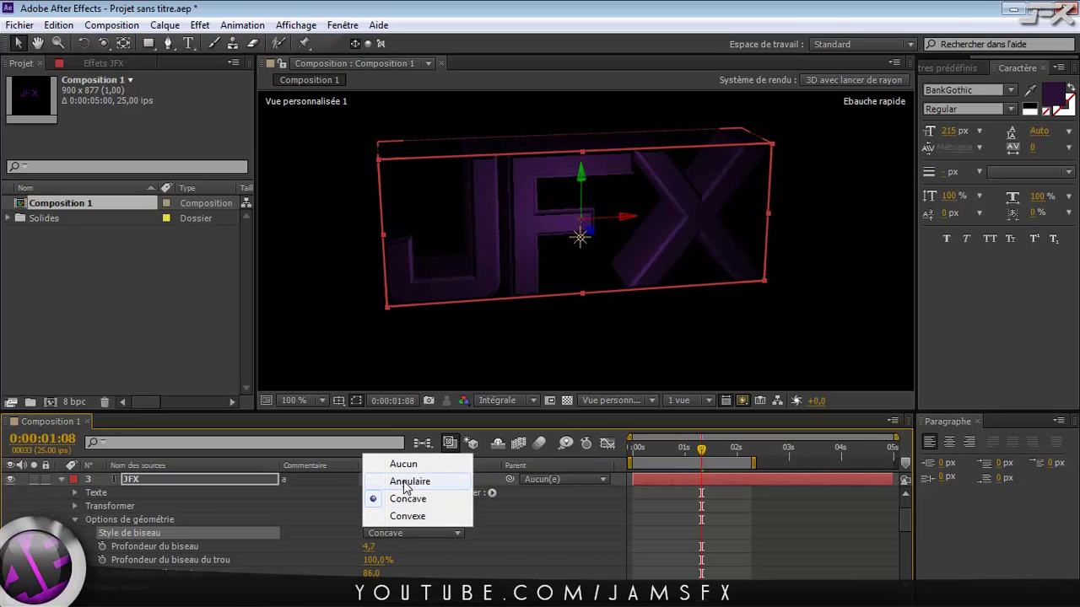
click(403, 481)
click(405, 533)
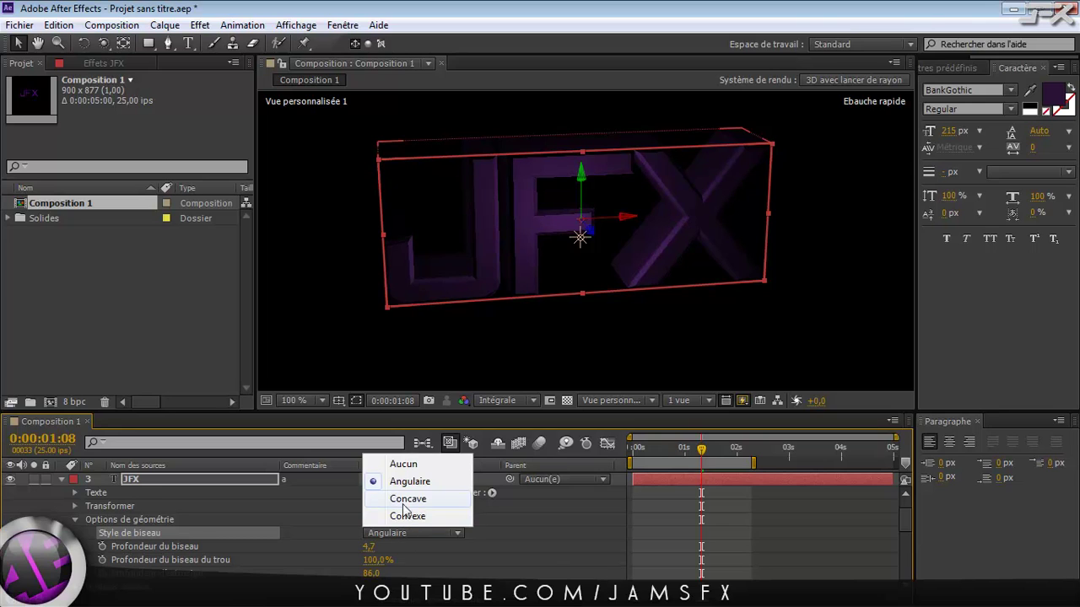
click(402, 513)
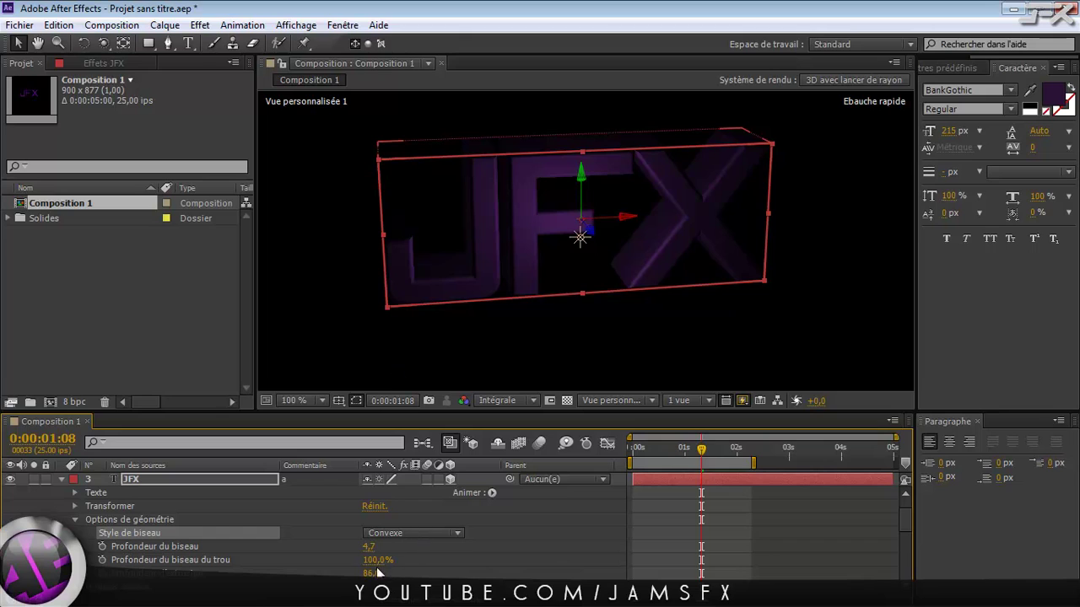
- Set the JFX text's extrusion depth to 97,0 and collapse the layer's properties
mouse_move(371, 573)
mouse_down()
mouse_move(393, 574)
mouse_move(381, 574)
mouse_up()
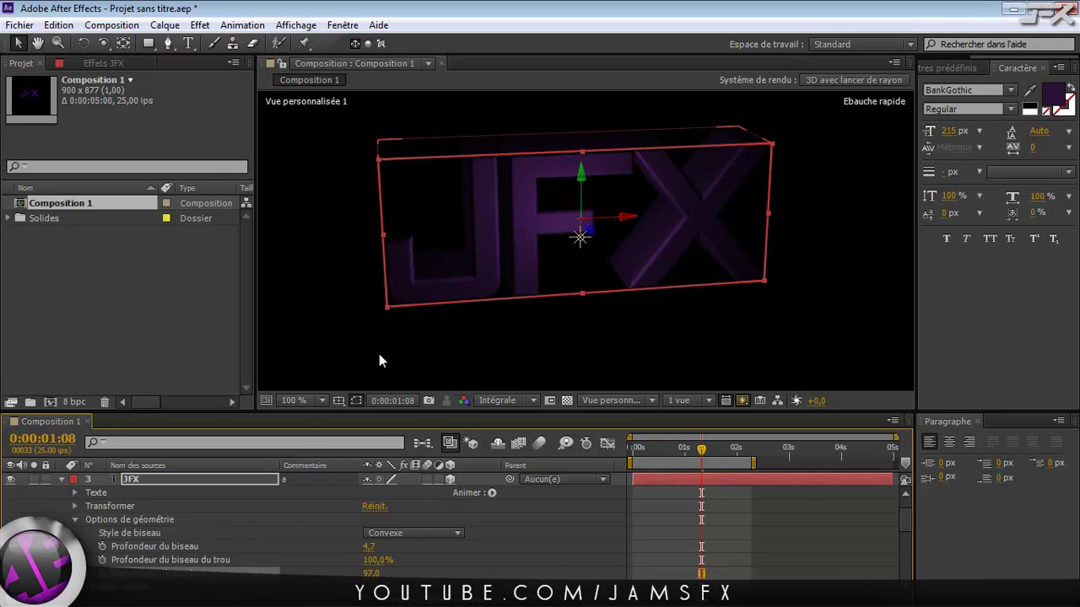
click(61, 480)
click(85, 556)
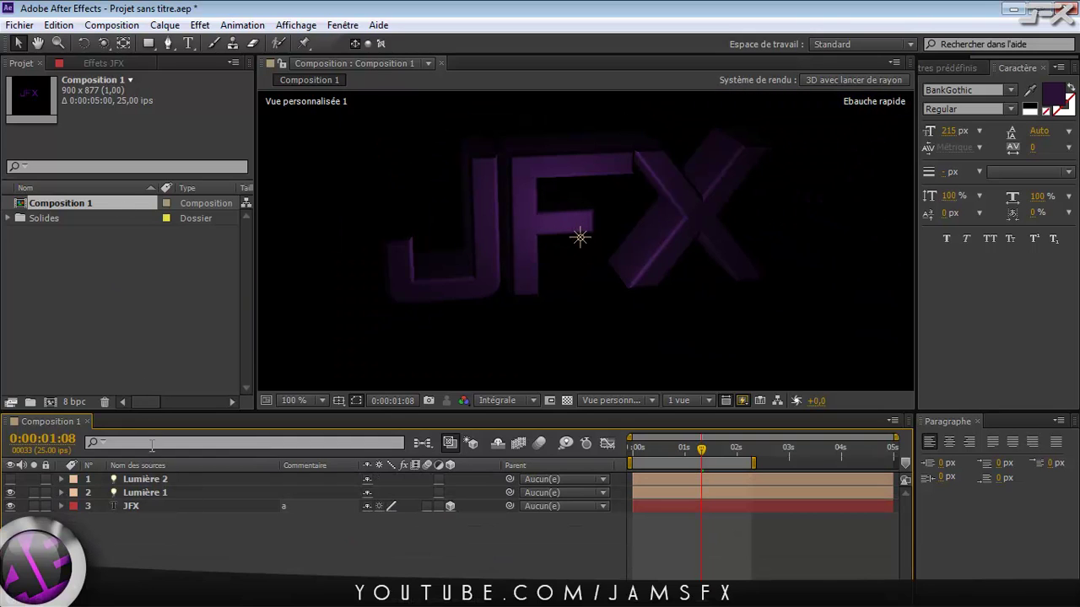
- Save the project as Test Text CS6.aep
click(126, 506)
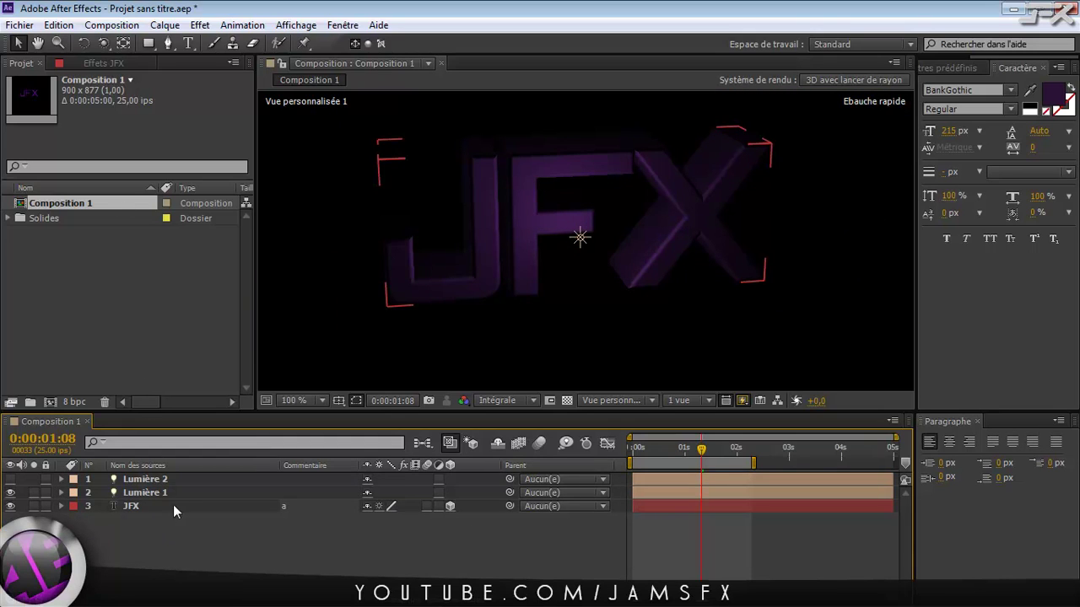
click(435, 515)
click(82, 280)
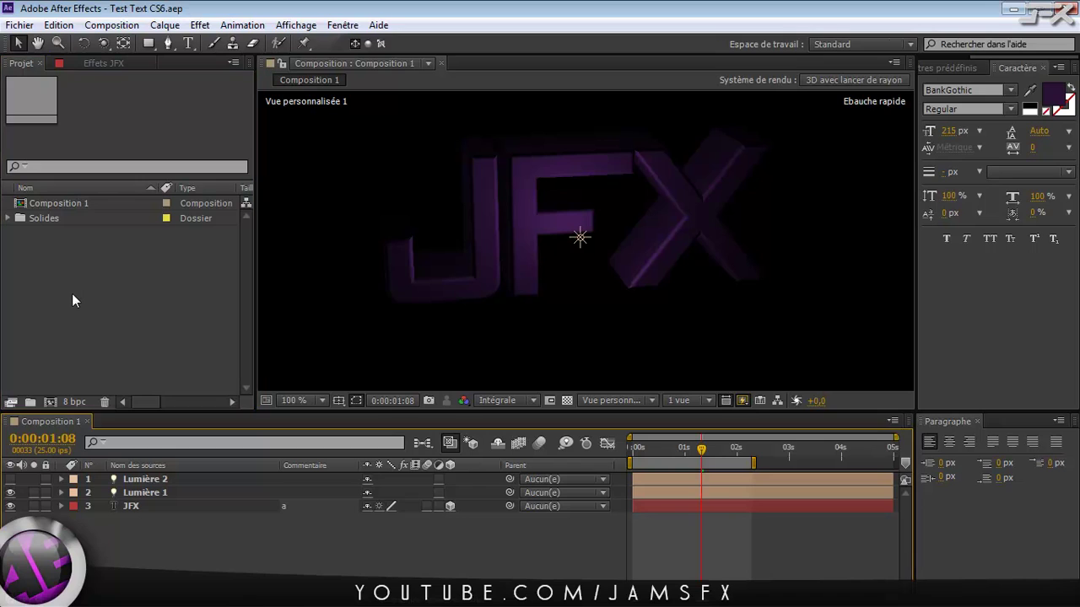
click(83, 277)
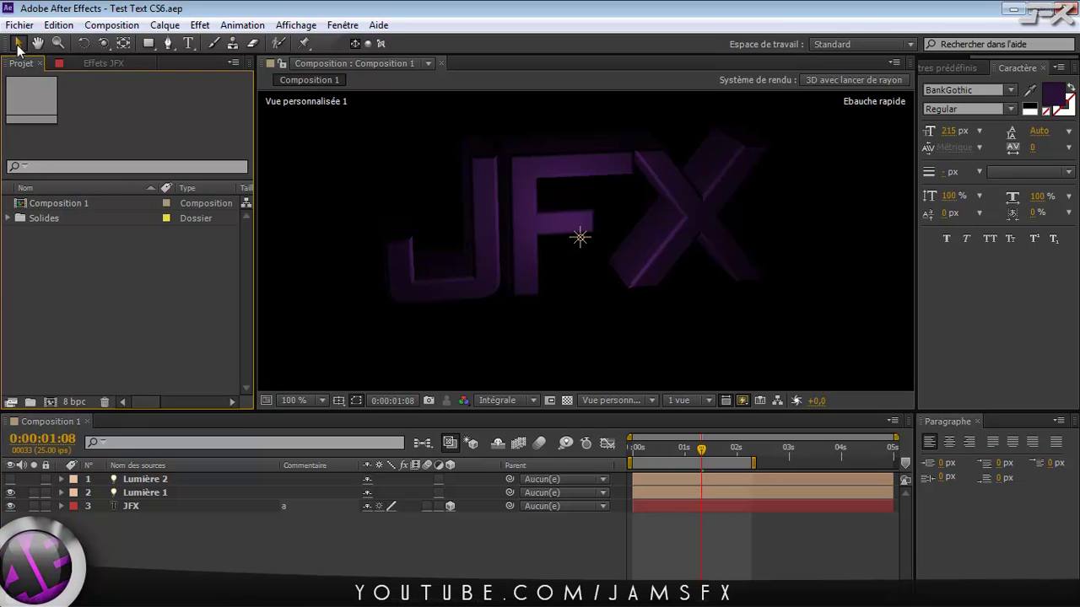
- Delete Composition 1 and the Solides folder from the project
click(50, 204)
key(Delete)
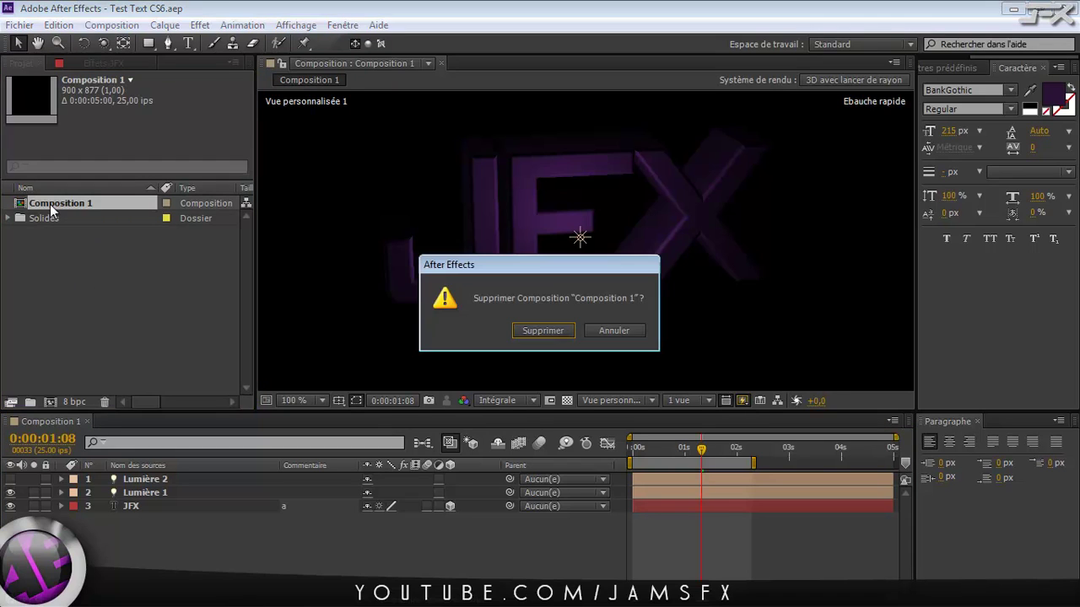
click(535, 331)
click(100, 204)
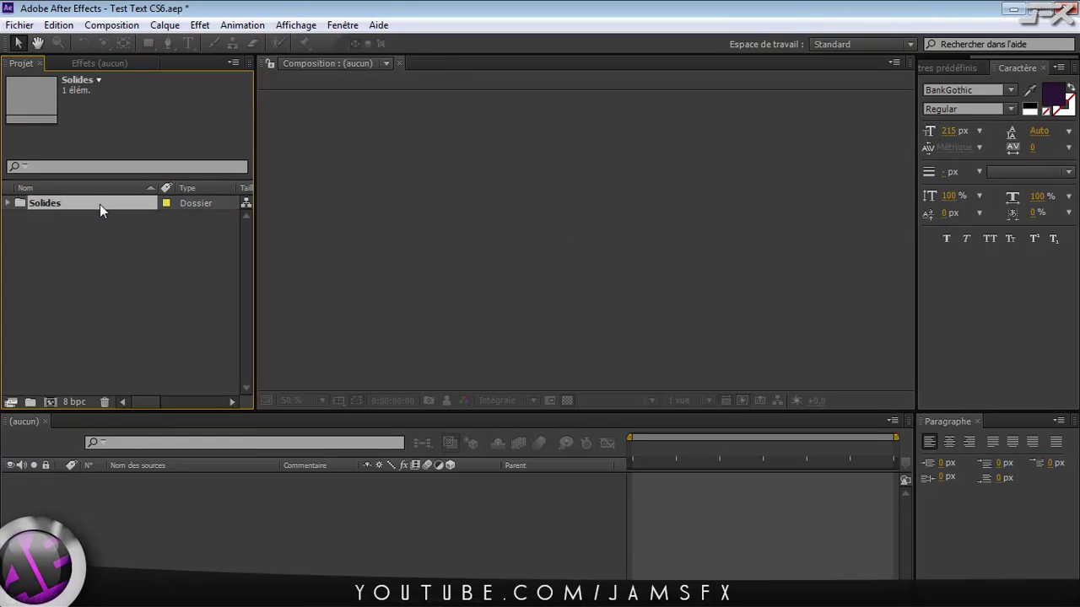
key(Delete)
click(561, 328)
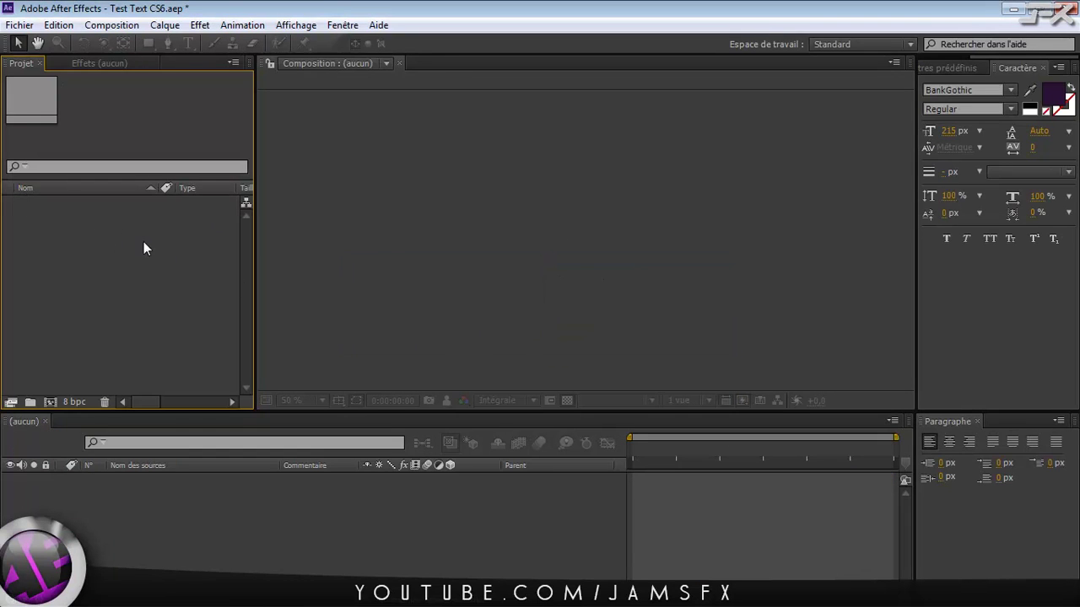
- Start a new composition and set its rendering system to 3D classique in the advanced settings
key(ctrl+n)
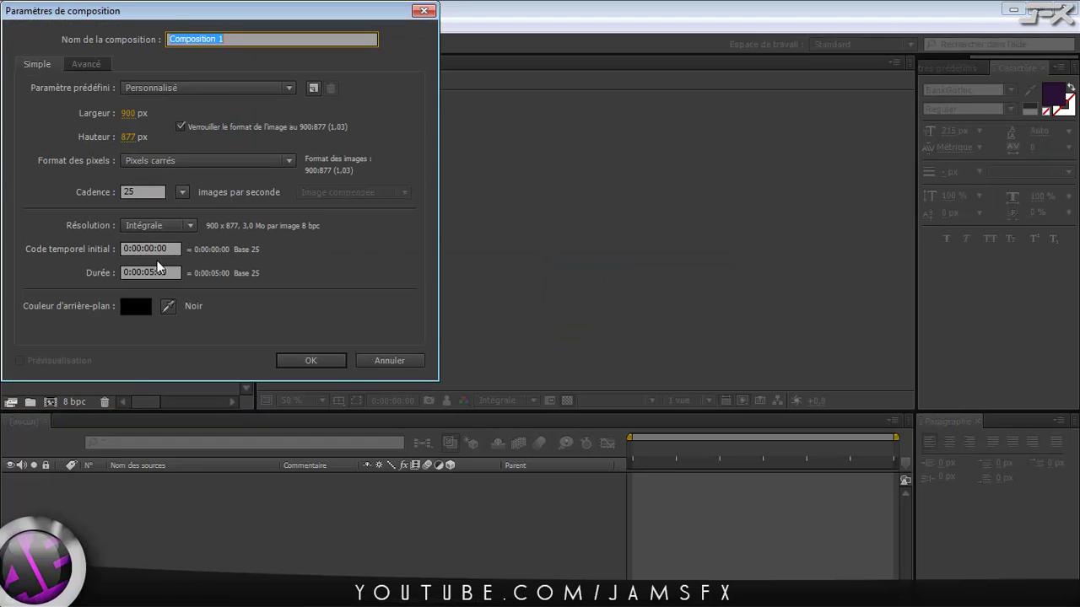
drag(107, 12, 346, 59)
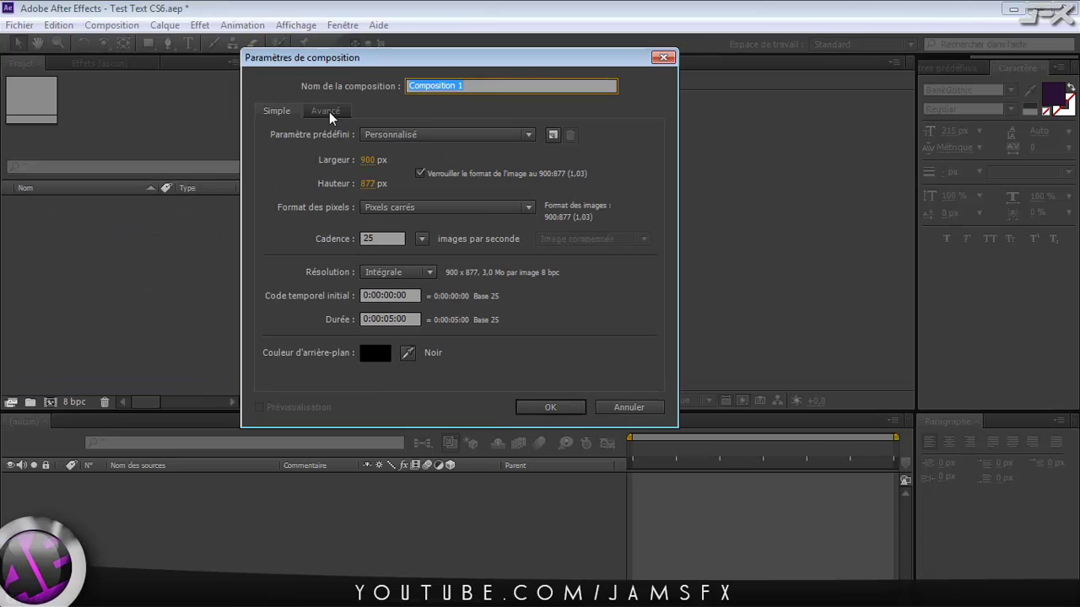
click(332, 114)
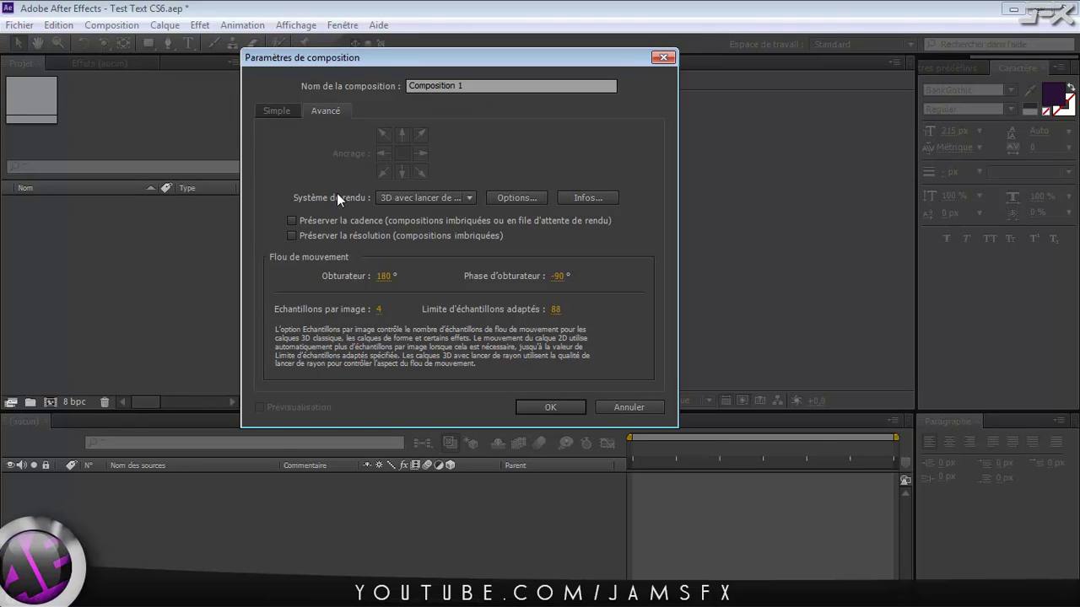
click(407, 202)
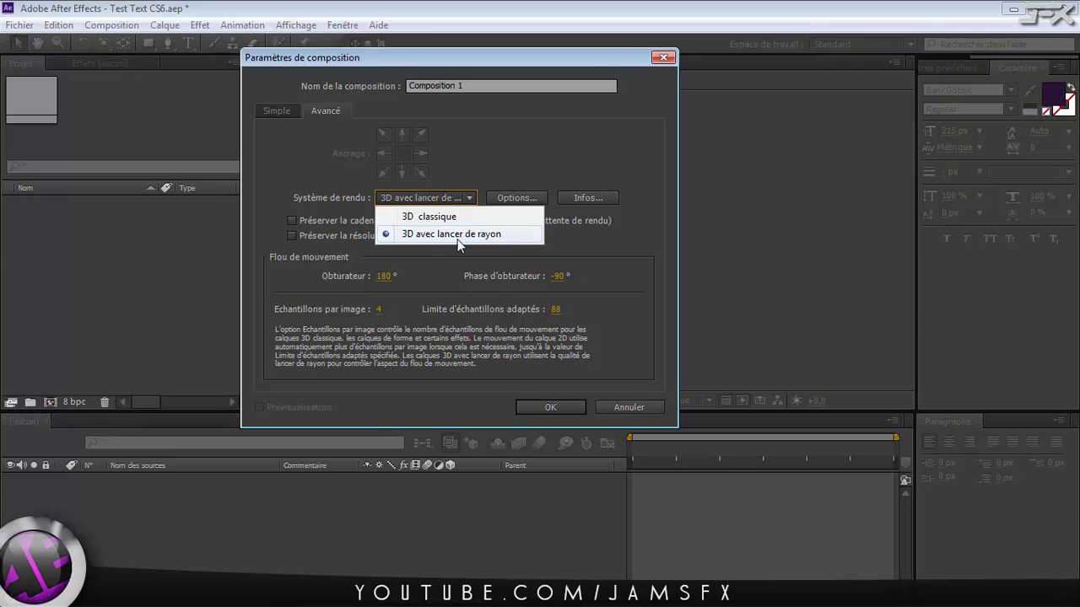
click(424, 216)
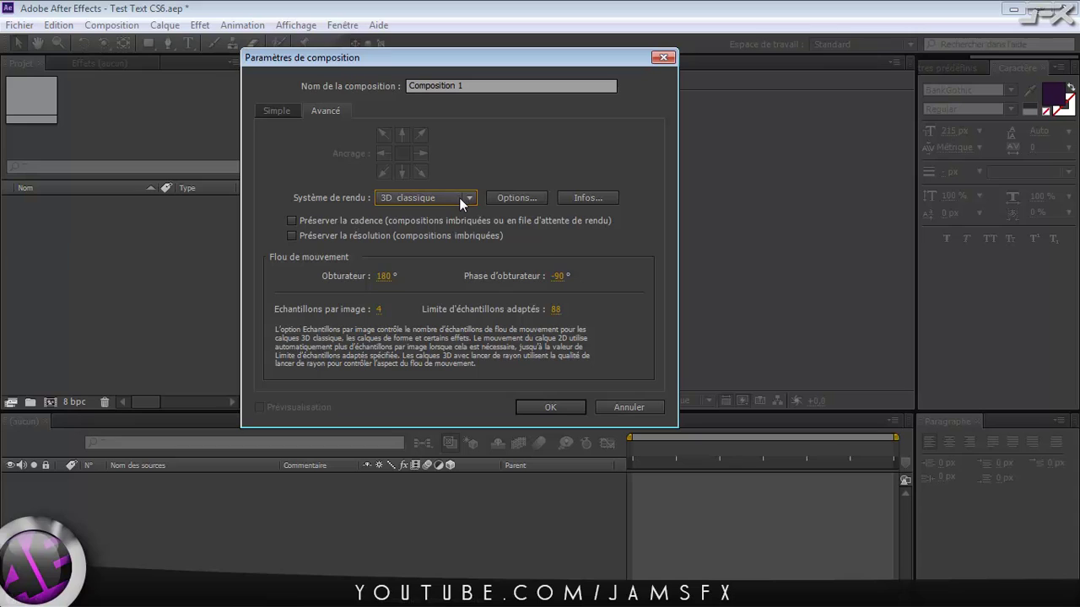
- Switch the composition's rendering system to 3D avec lancer de rayon and back to 3D classique
click(459, 197)
click(443, 235)
click(425, 198)
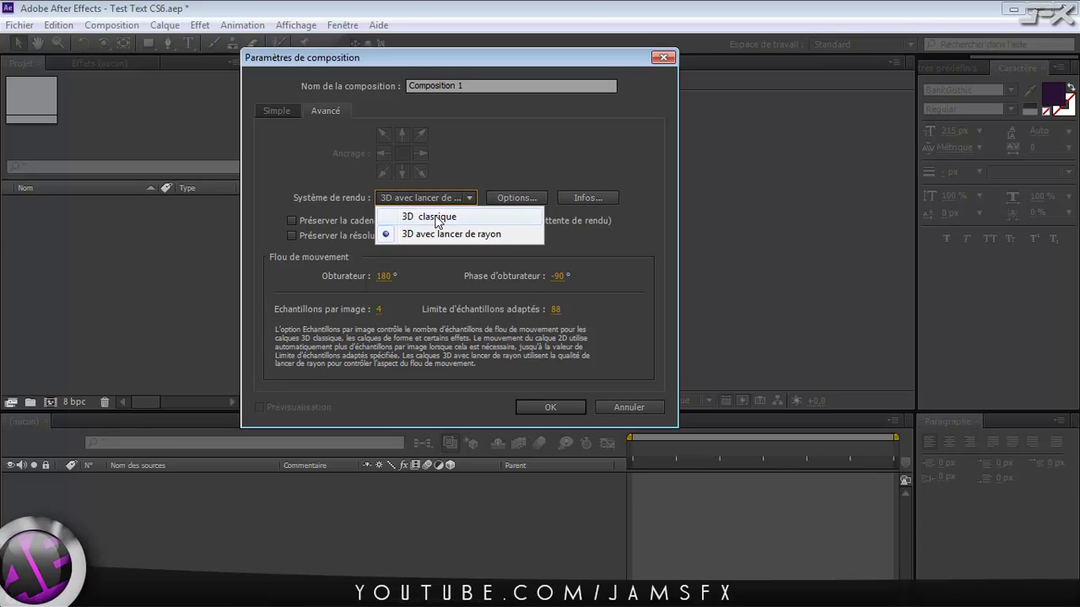
click(421, 214)
- Check the classic 3D render options, and create the 900 x 877 px composition at 25 fps with a five-second duration
click(498, 199)
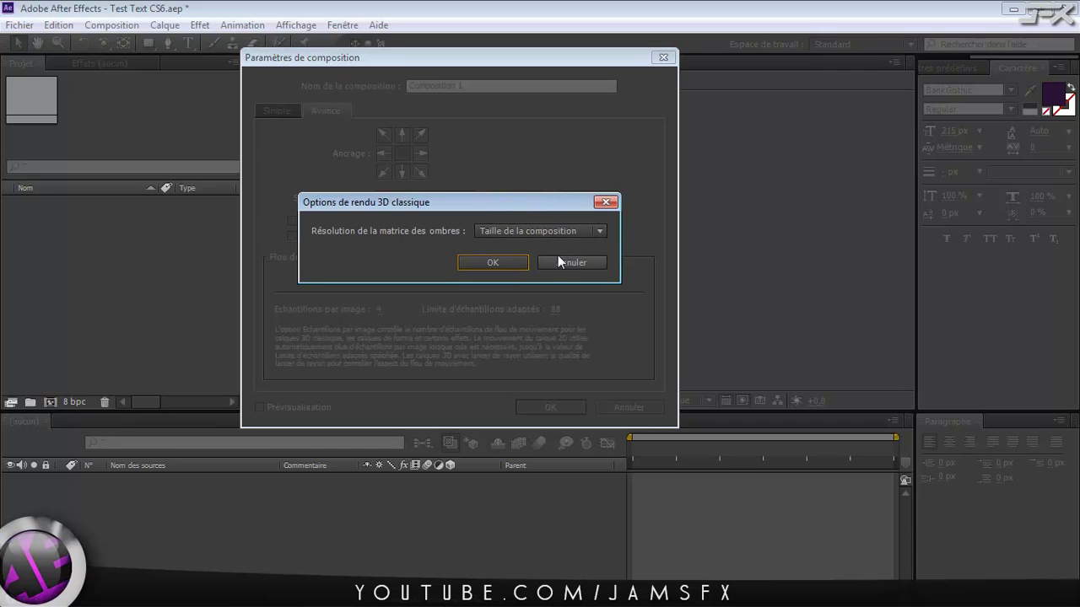
click(556, 236)
click(514, 211)
key(Return)
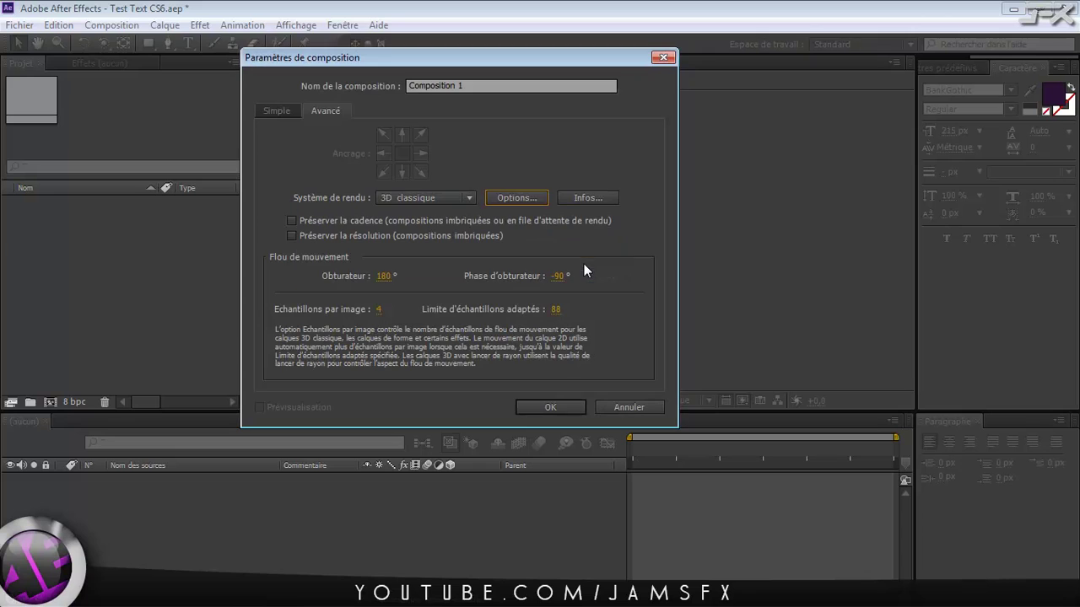
click(263, 110)
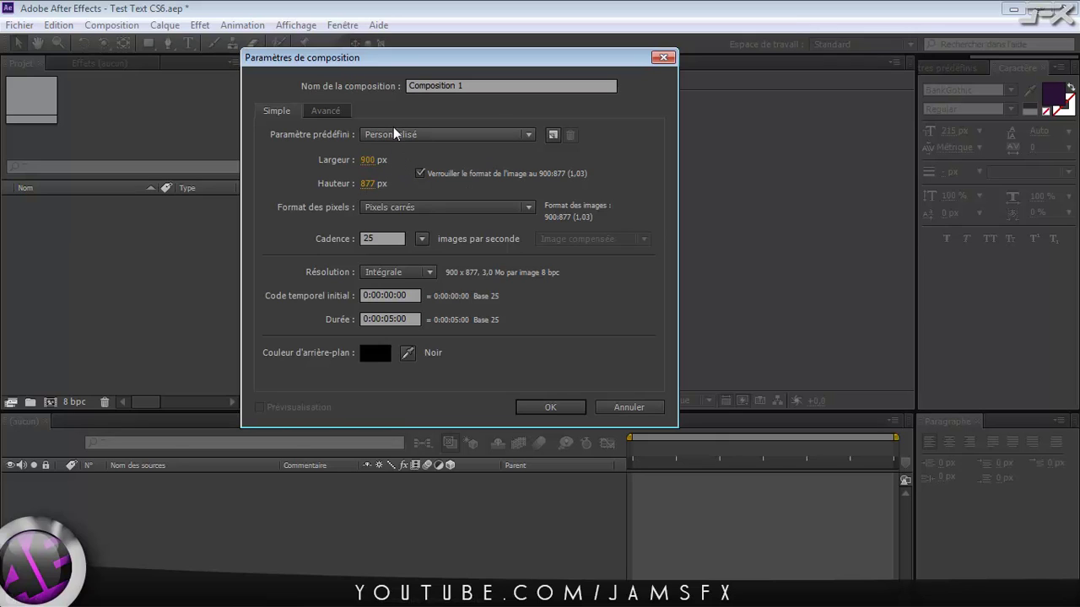
click(540, 408)
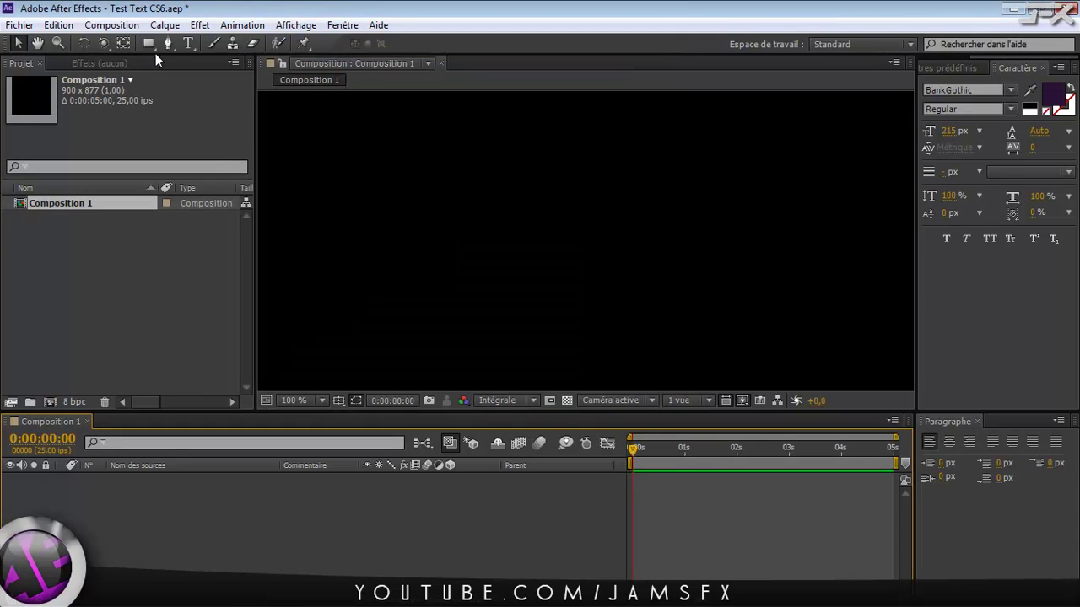
- Choose the text tool and set the text fill colour to dark brown 362612
click(187, 43)
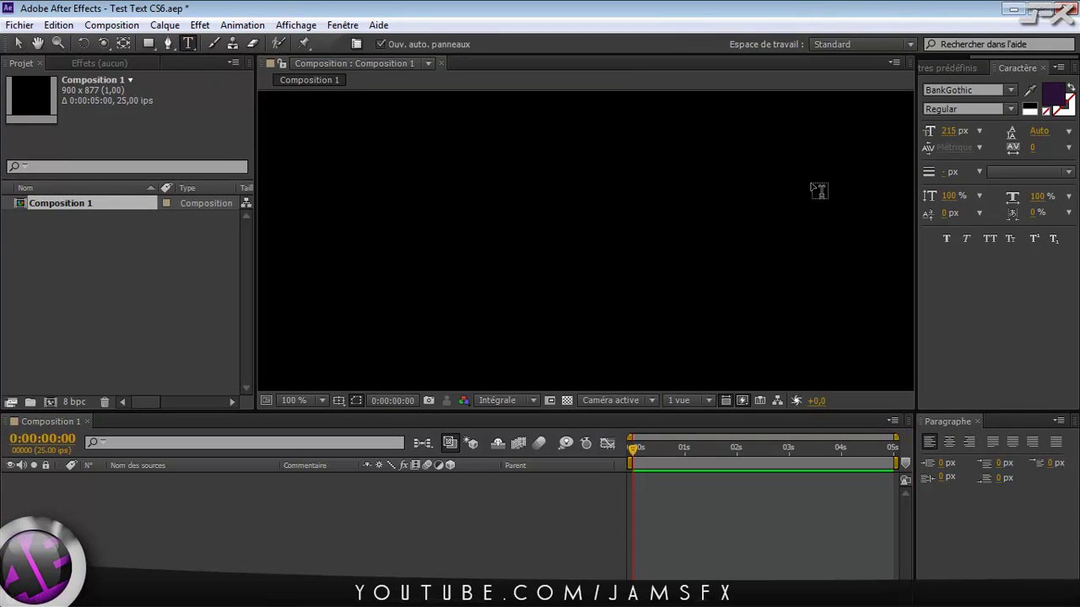
click(1056, 94)
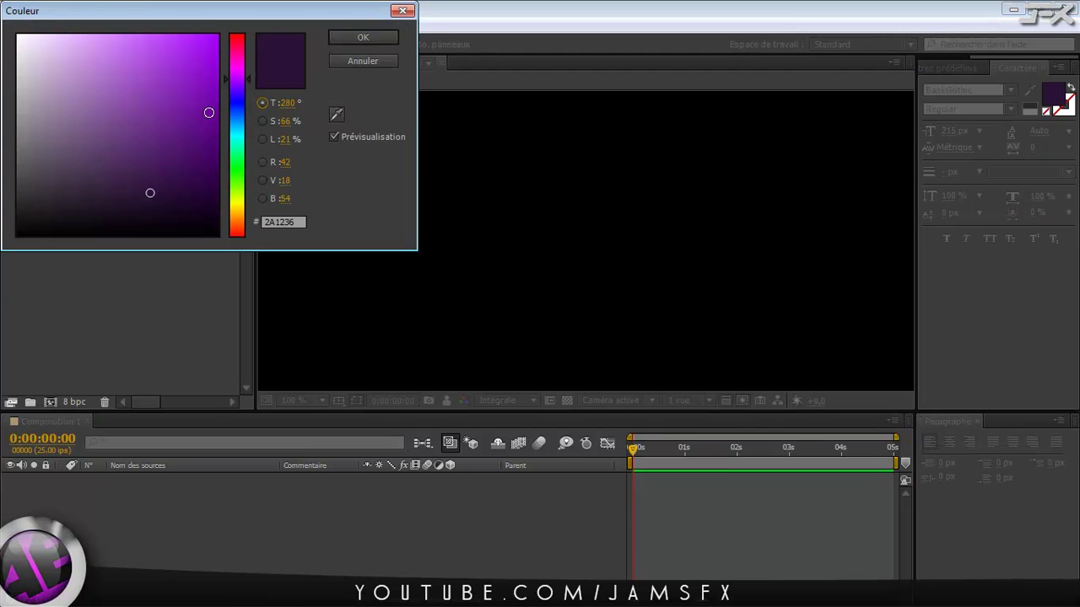
drag(224, 80, 236, 226)
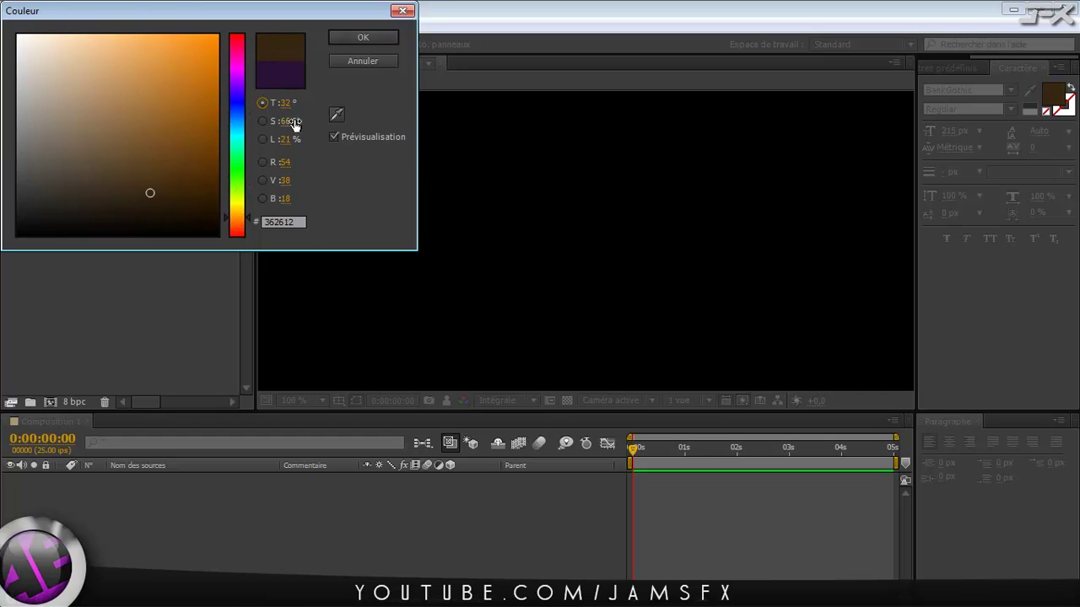
click(362, 38)
- Add a text layer reading "JFX" in the composition
click(424, 248)
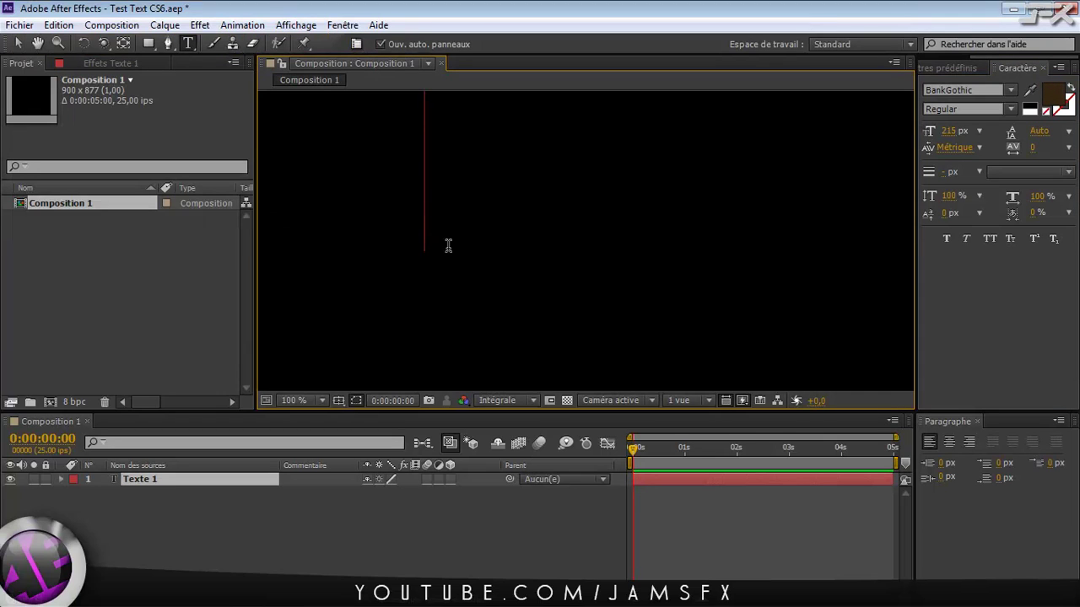
text(FX)
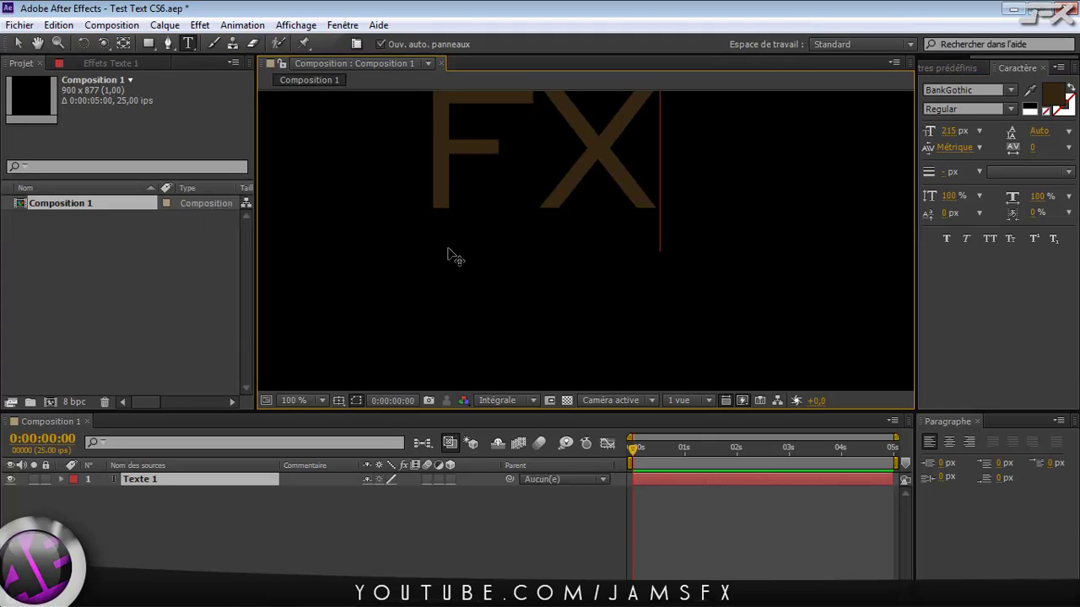
key(Left)
key(Left)
text(J)
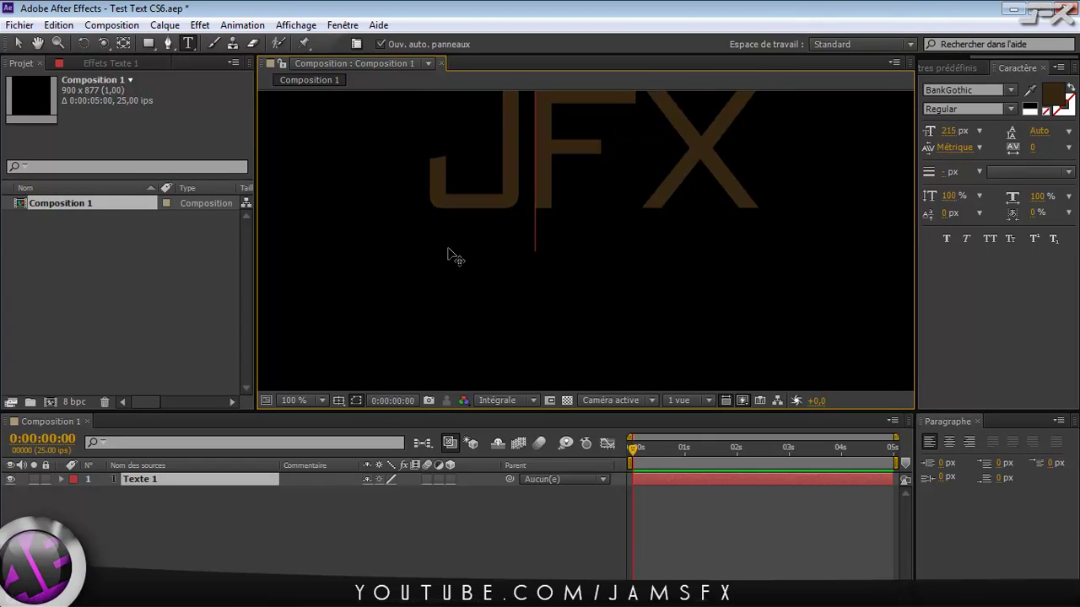
- Move the JFX text to the middle of the composition and centre its anchor point at 216, -74
click(17, 43)
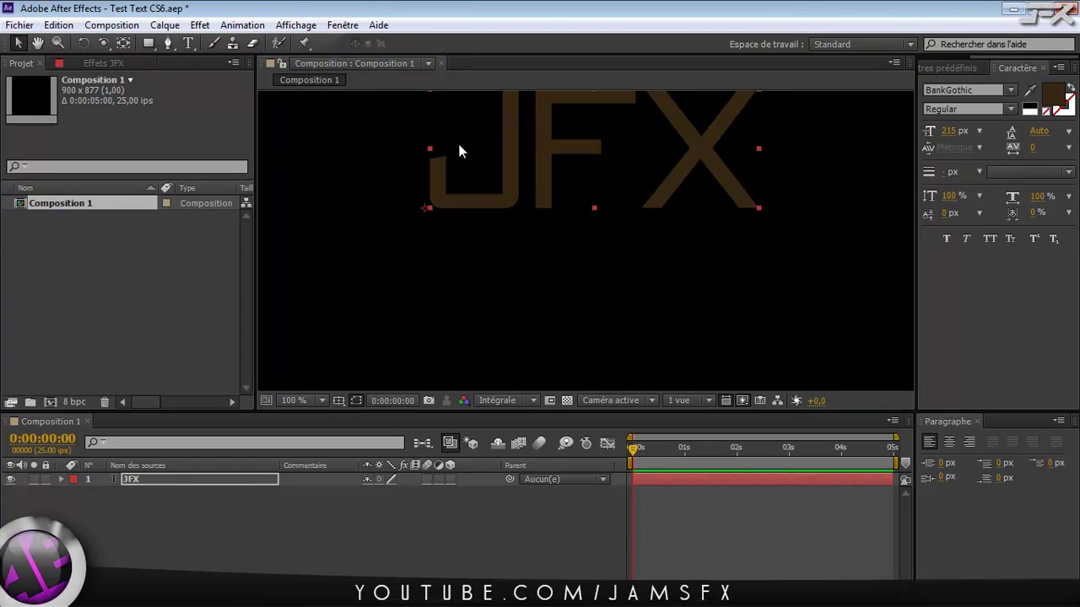
drag(513, 139, 498, 232)
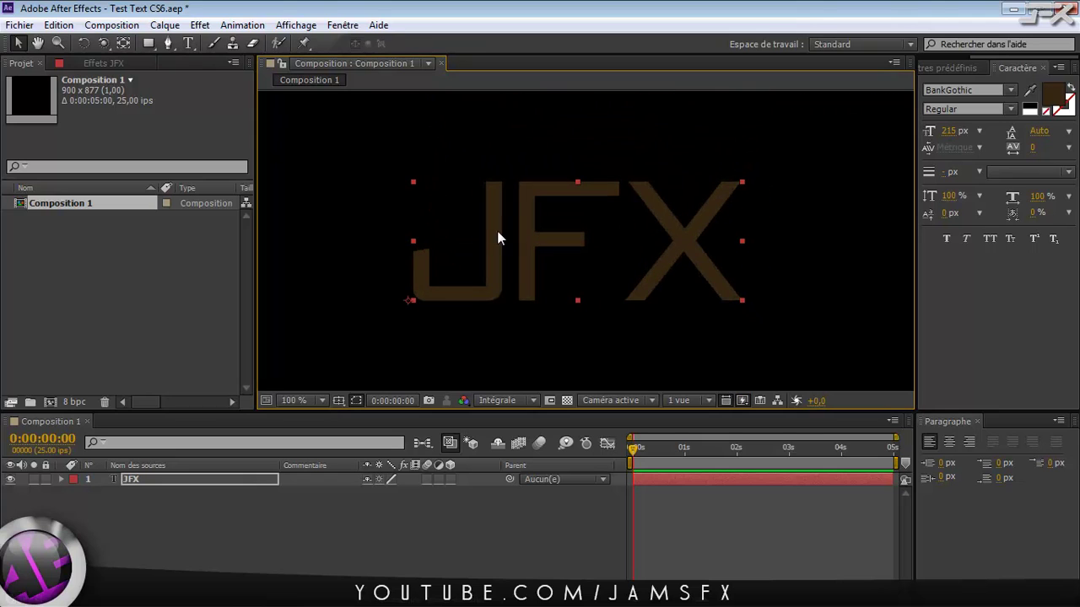
click(124, 480)
key(a)
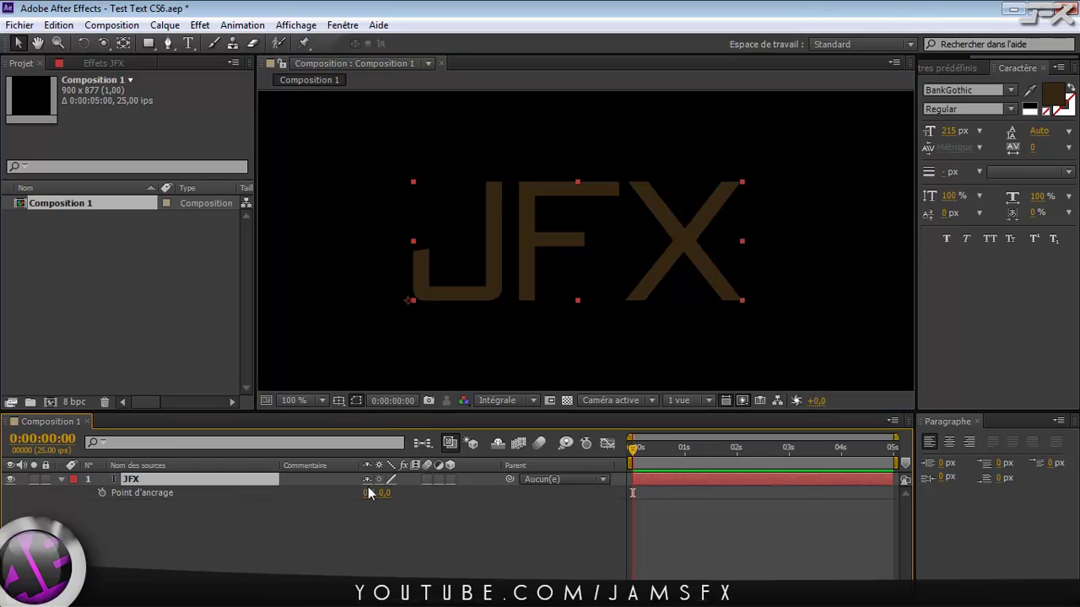
drag(372, 493, 312, 516)
drag(358, 296, 531, 244)
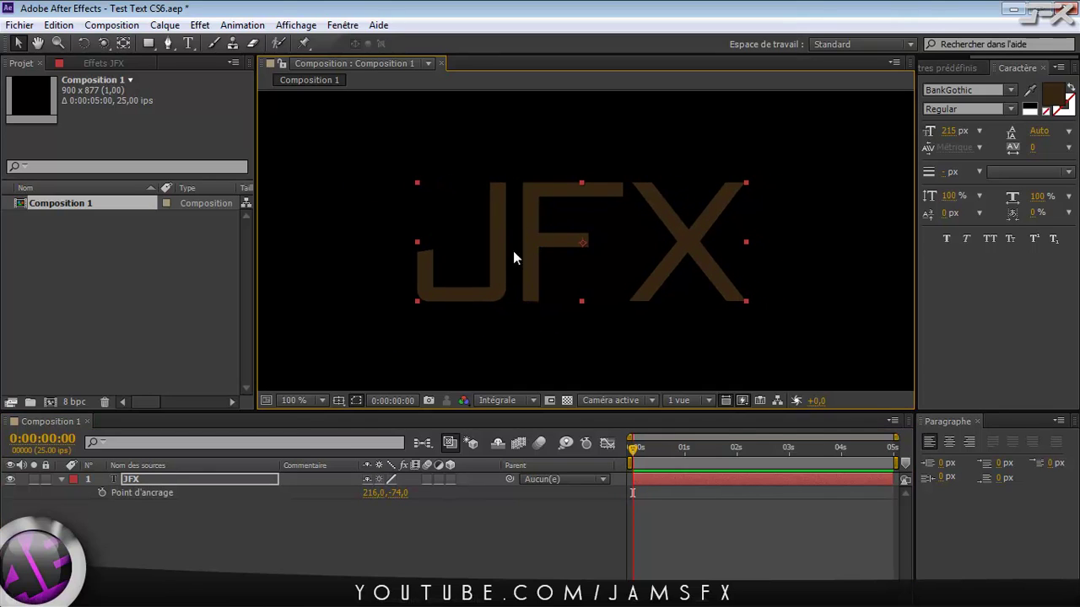
click(61, 479)
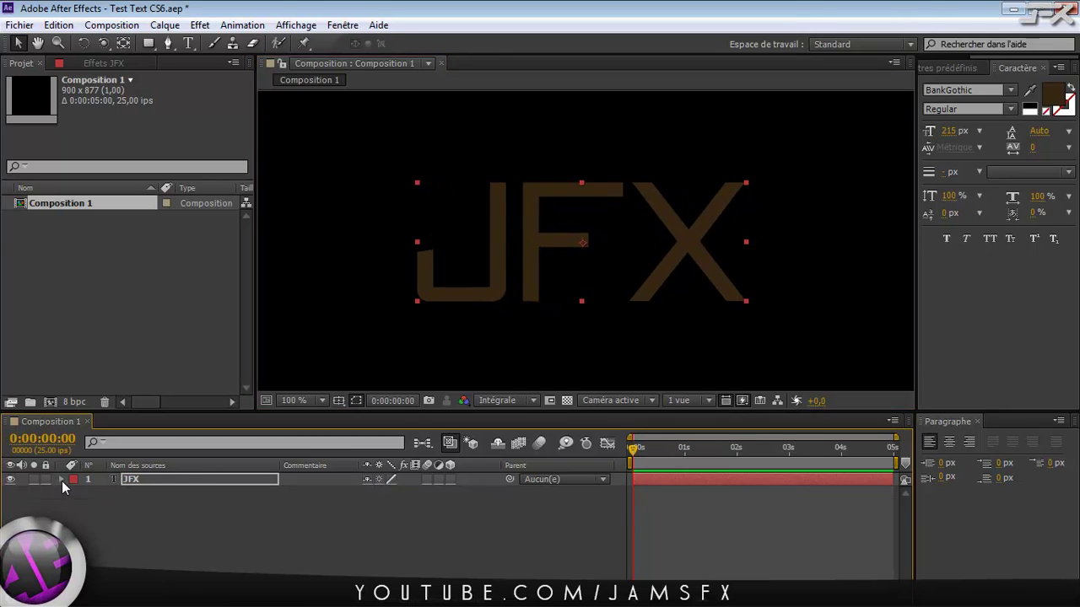
click(212, 497)
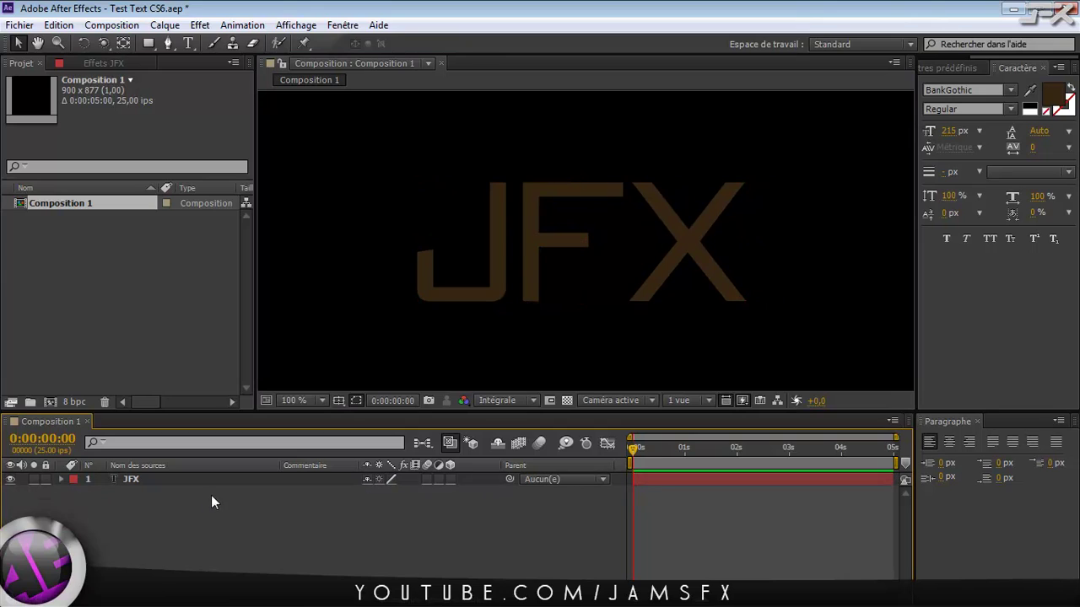
- Compare the JFX layer's properties with 3D on and off, and make it a 3D layer
click(447, 480)
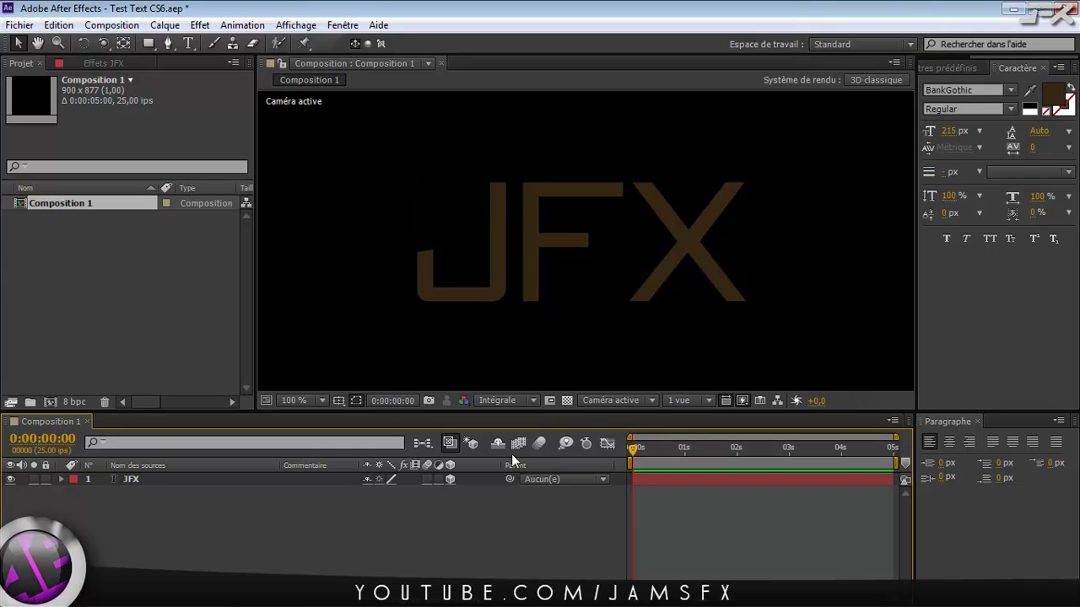
click(450, 479)
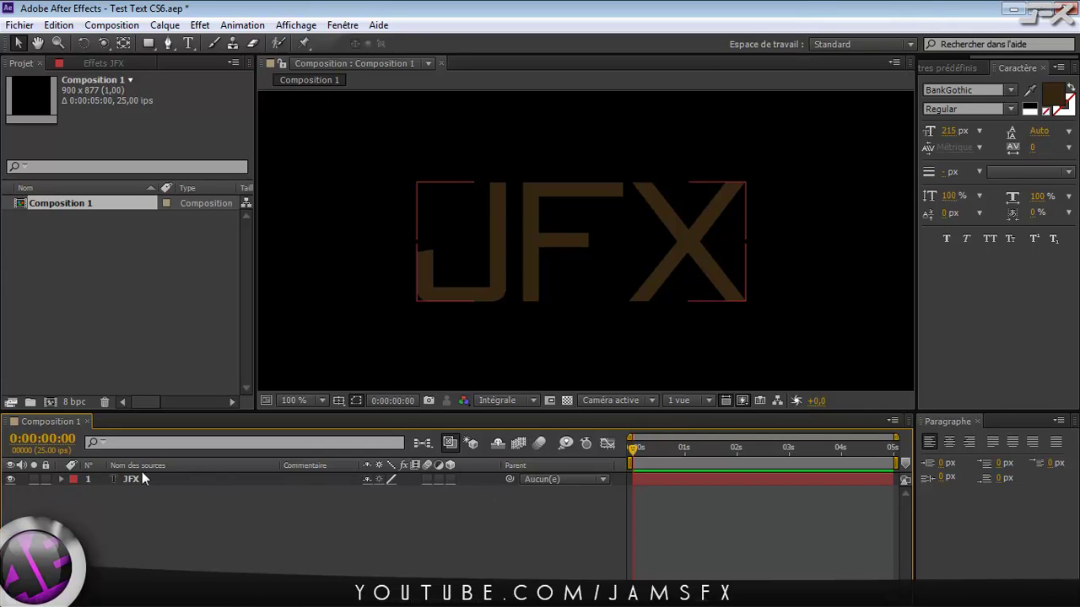
click(61, 479)
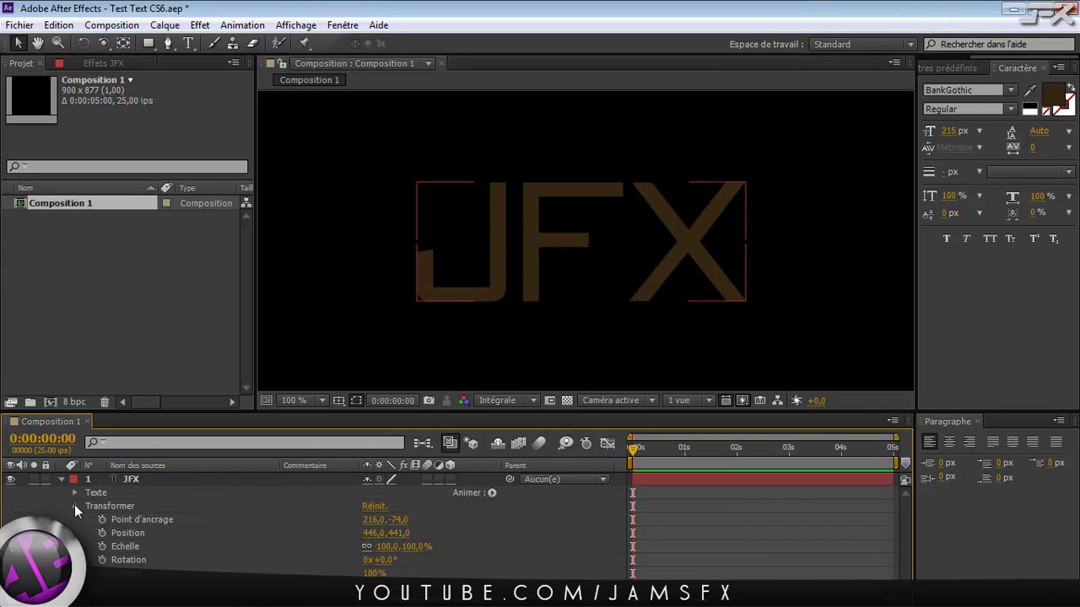
click(74, 507)
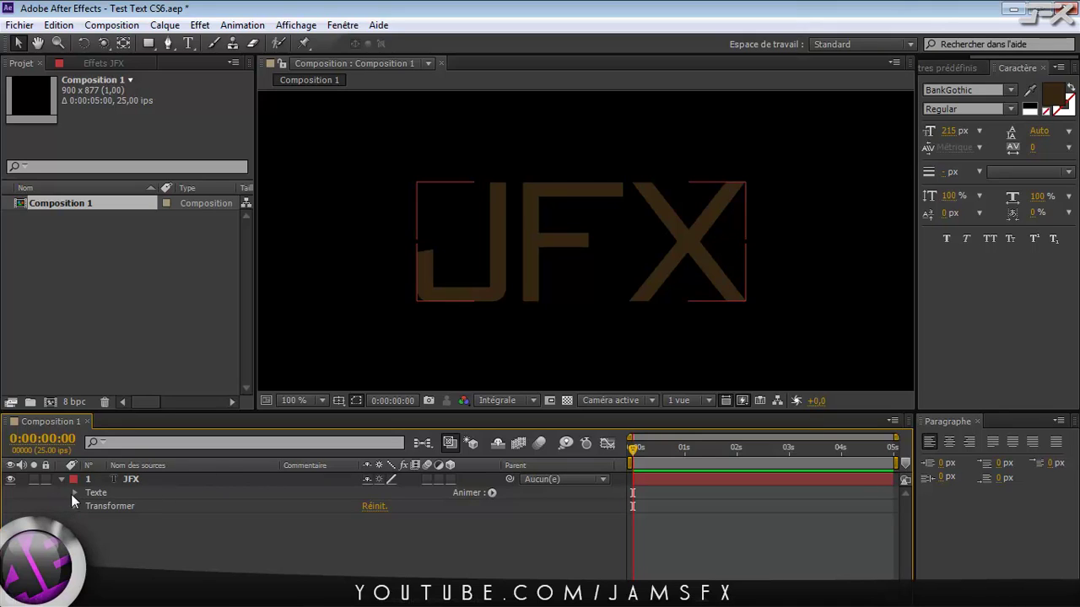
click(449, 480)
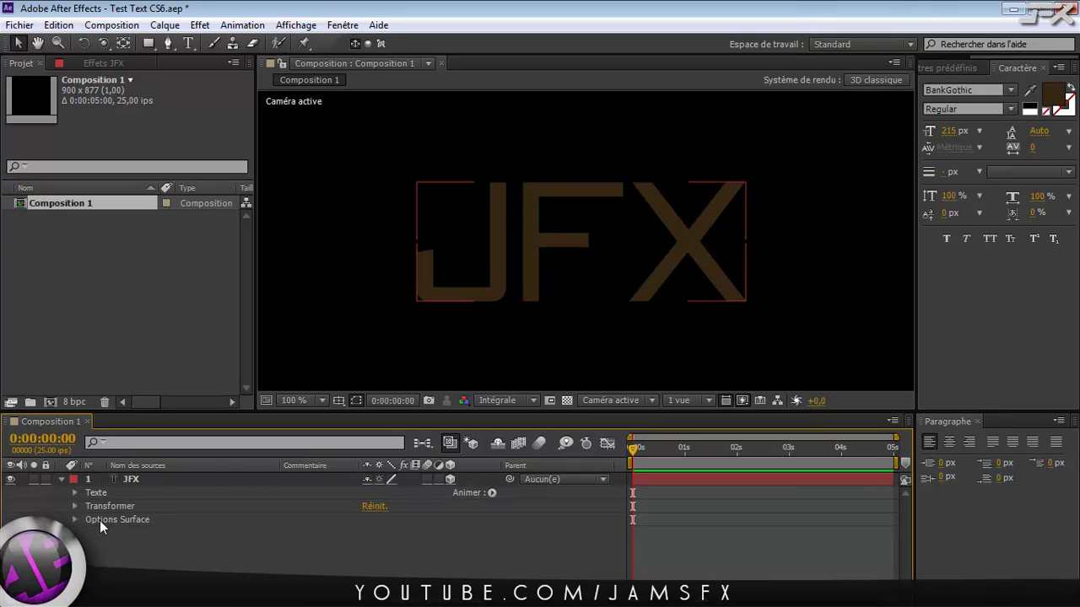
- Examine the Options Surface properties of the 3D JFX layer
click(74, 520)
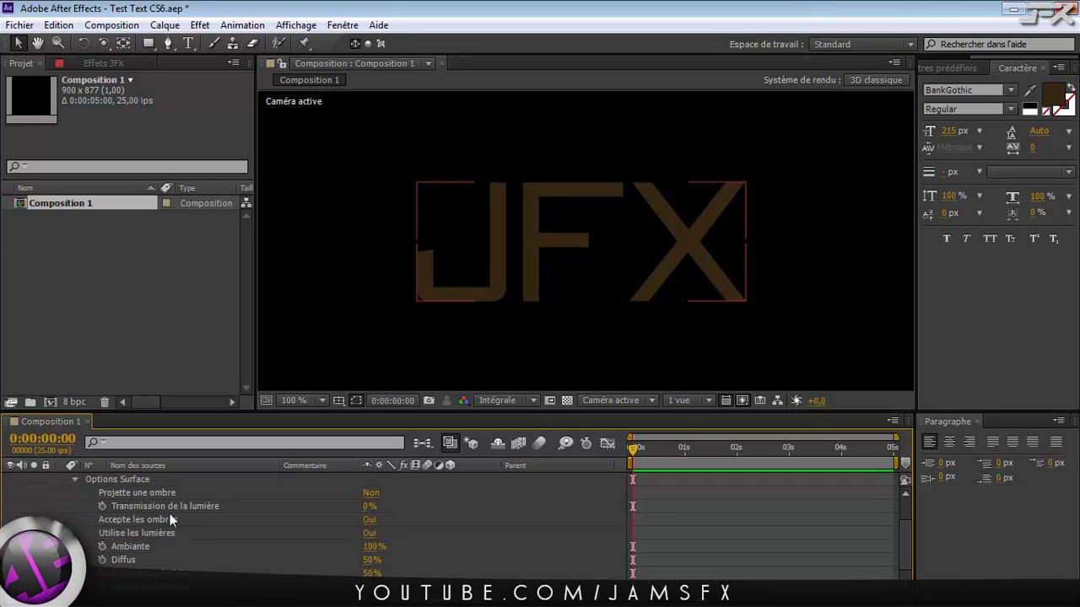
scroll(200, 537, down, 1)
scroll(198, 538, up, 2)
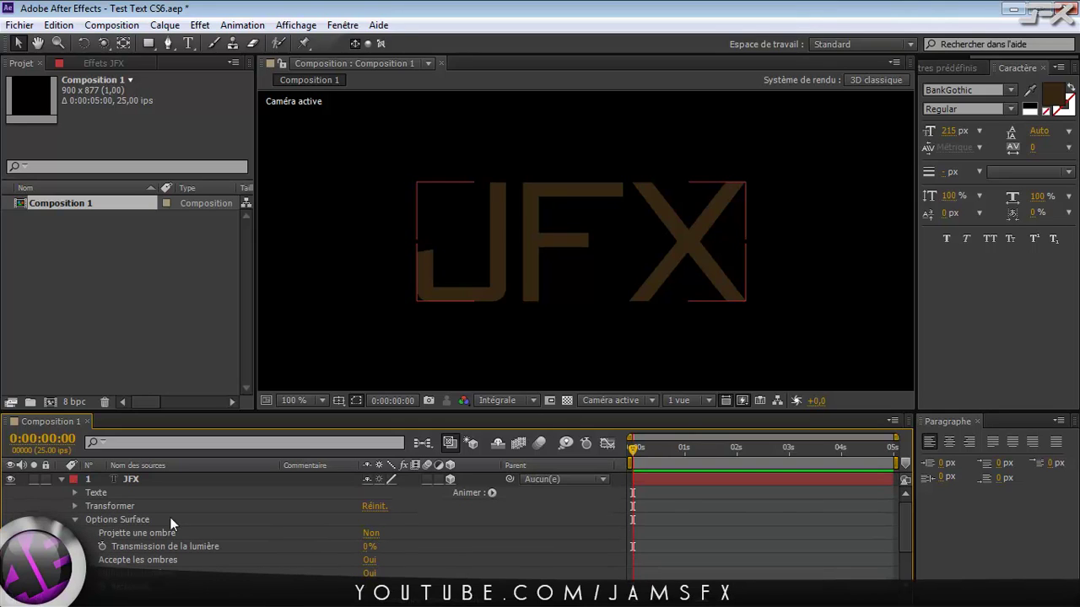
click(74, 519)
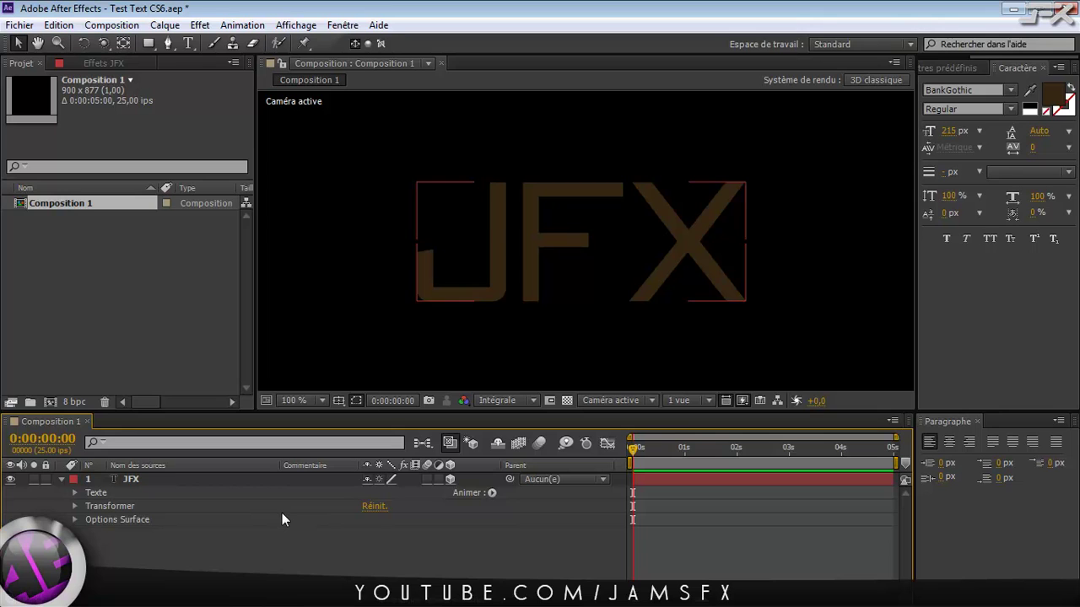
- Review the rendering system in Composition 1's advanced settings without changing it
right_click(46, 206)
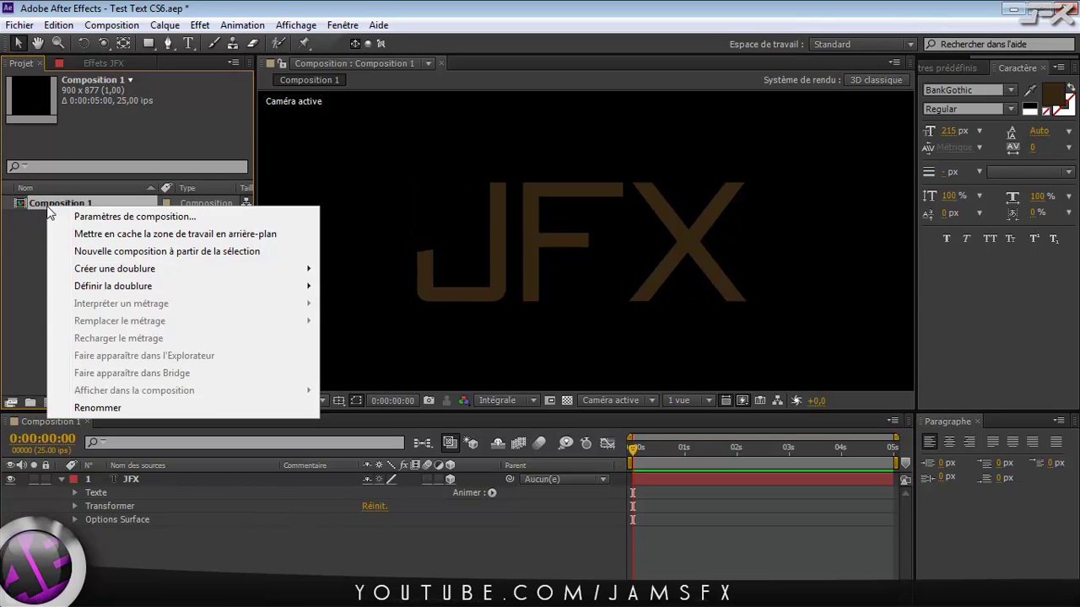
click(94, 218)
click(330, 113)
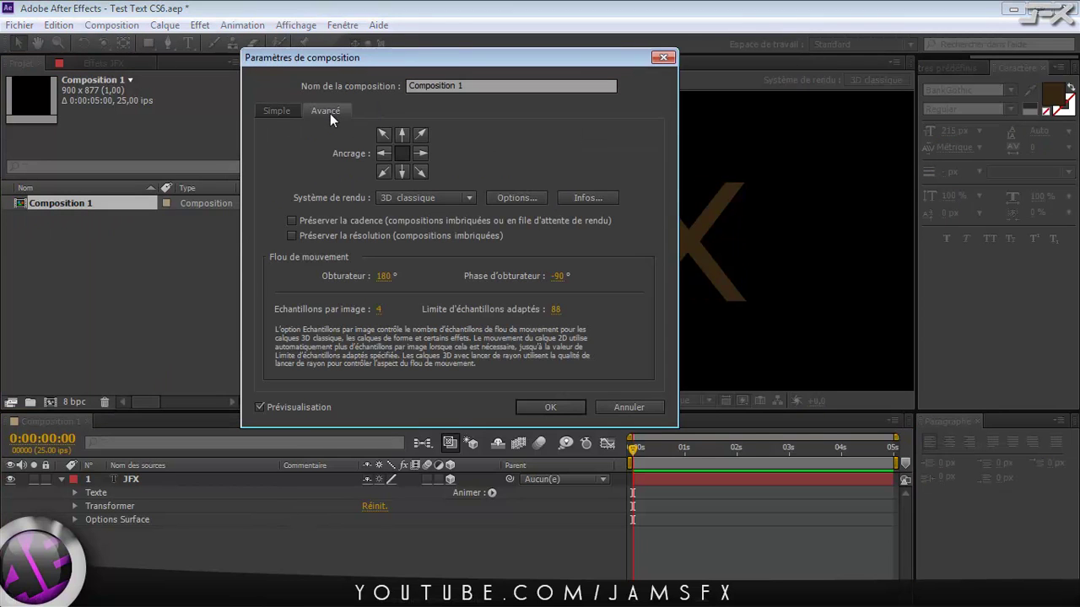
click(611, 405)
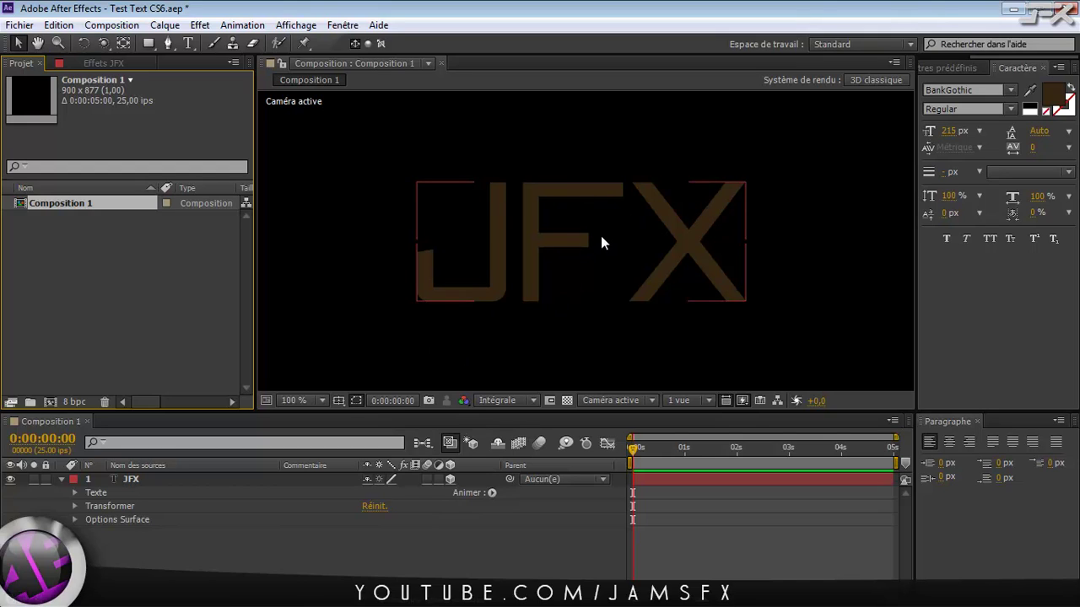
click(869, 79)
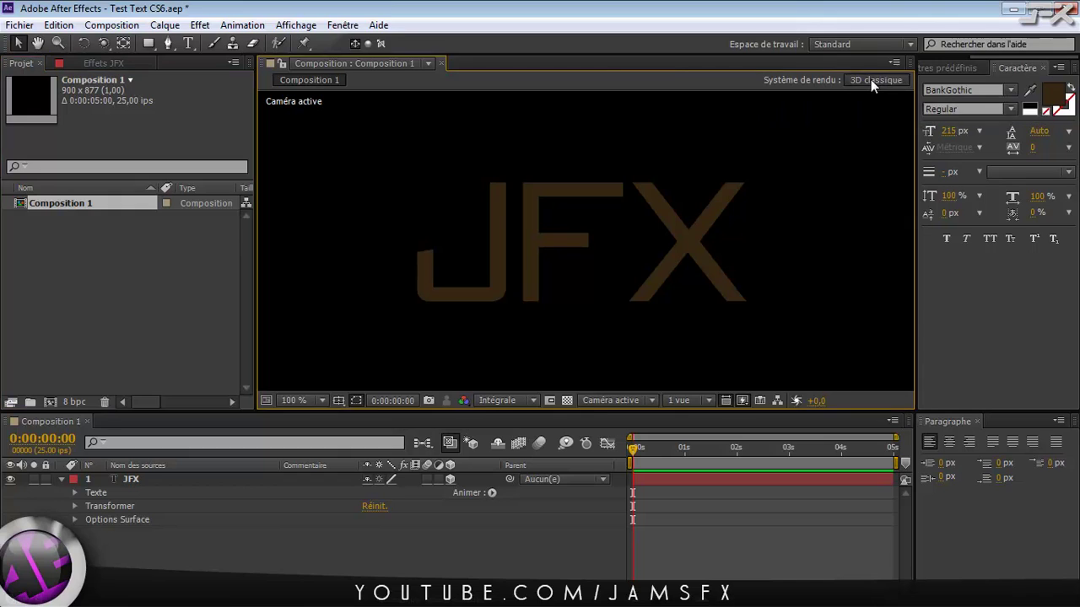
click(614, 404)
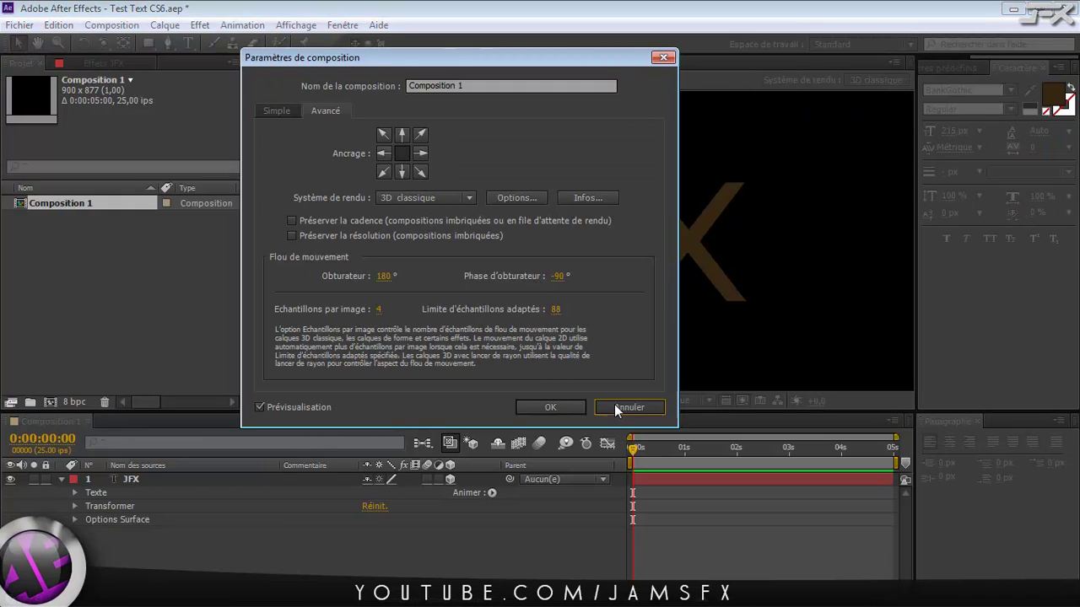
- Switch Composition 1's rendering system to 3D avec lancer de rayon
right_click(129, 204)
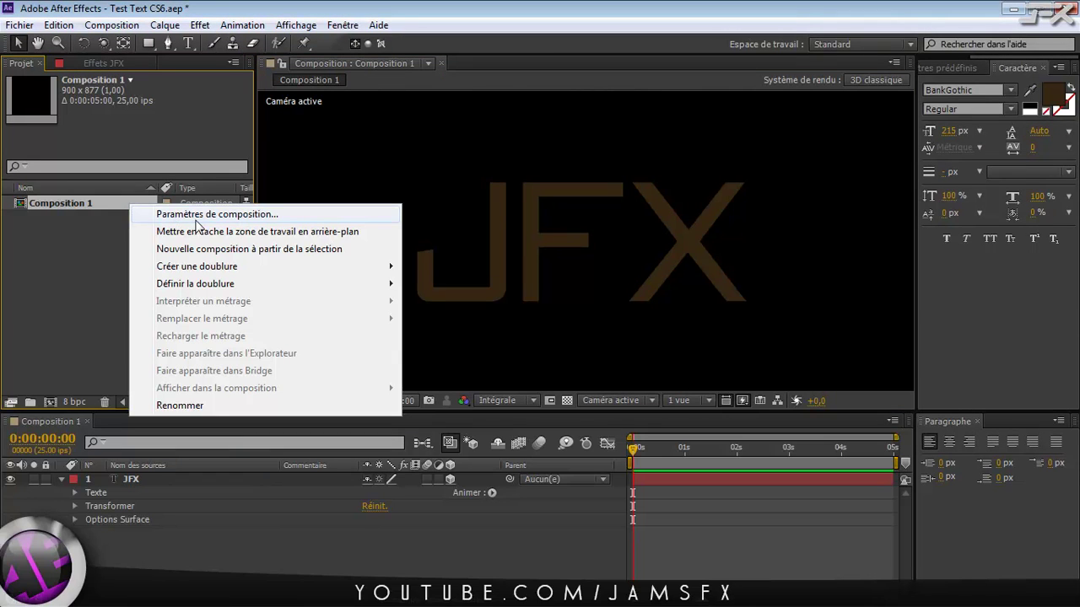
click(80, 234)
click(72, 204)
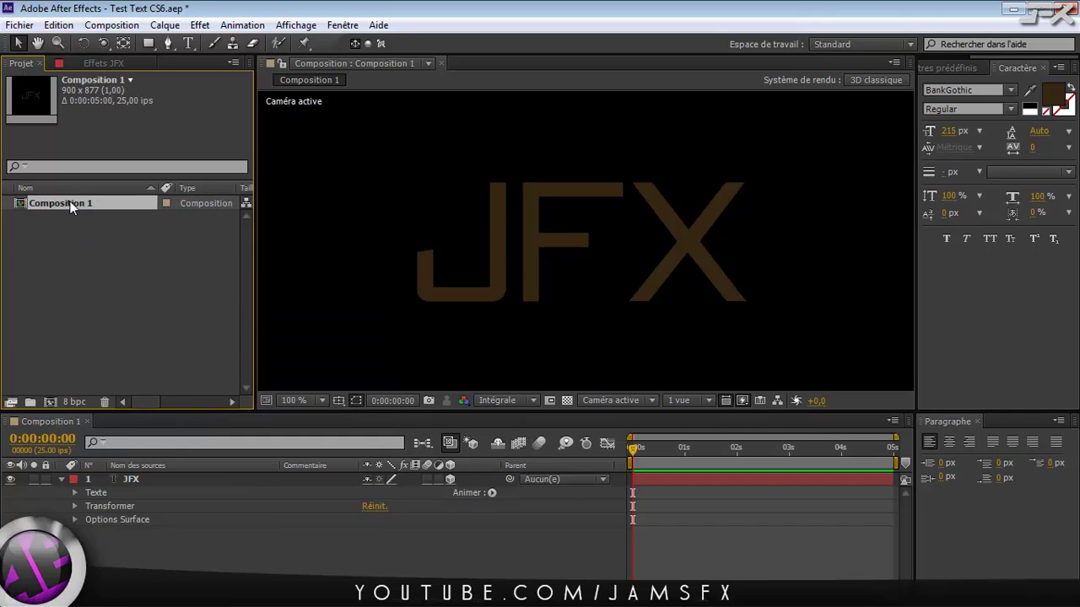
click(110, 26)
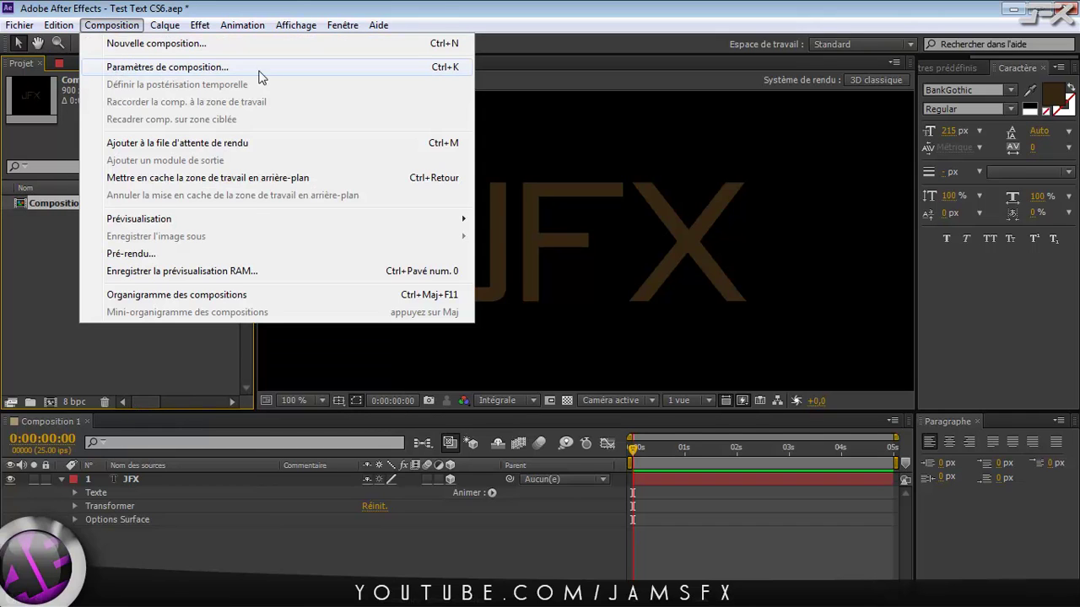
key(ctrl+k)
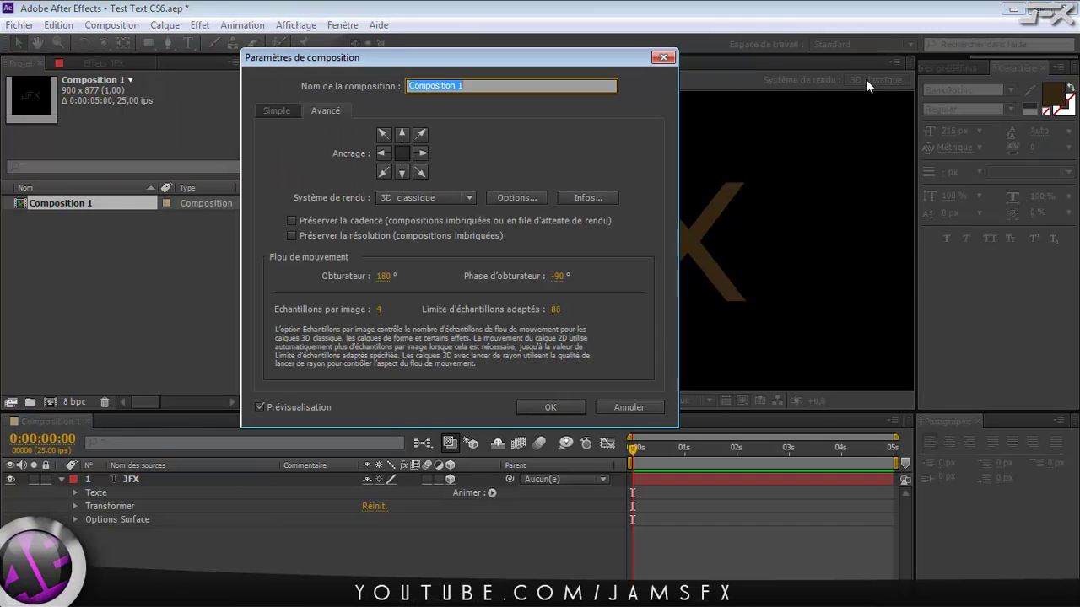
click(426, 197)
click(423, 233)
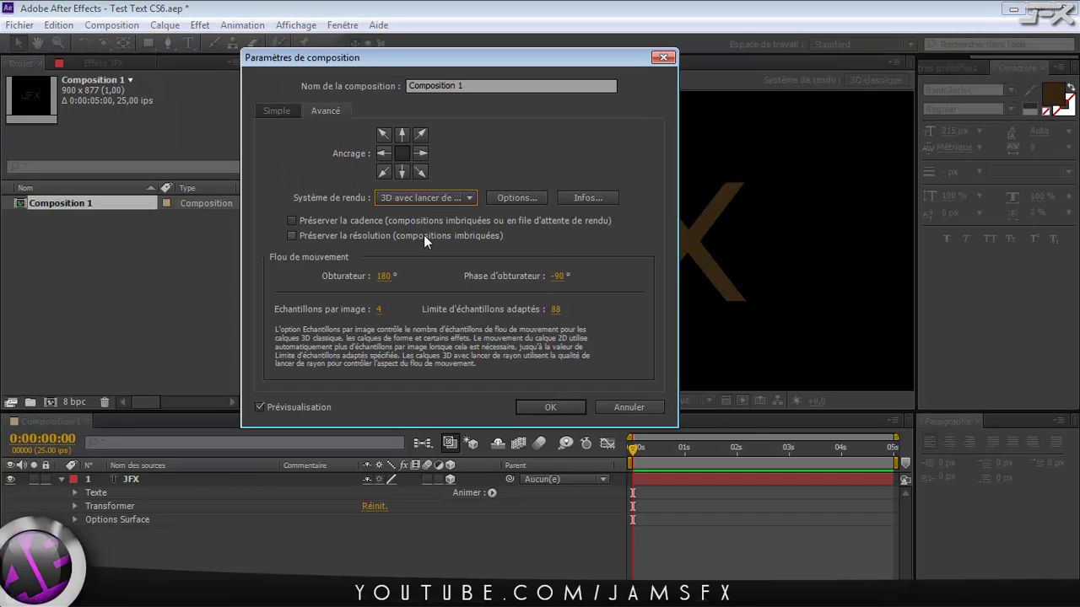
click(551, 408)
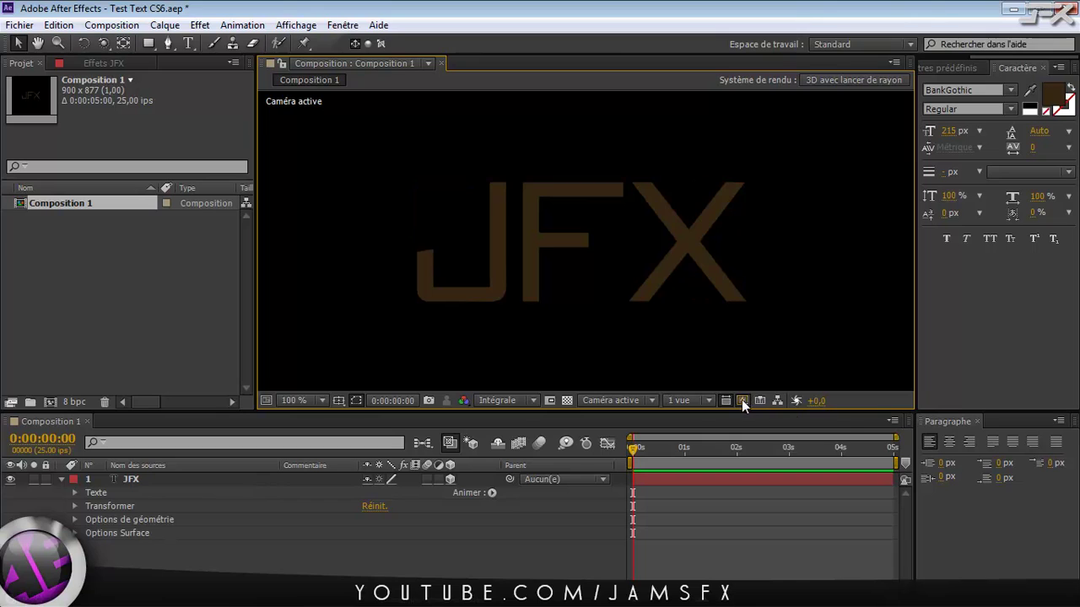
- Set the composition preview resolution to Un tiers and the fast preview mode to Ebauche rapide
click(532, 400)
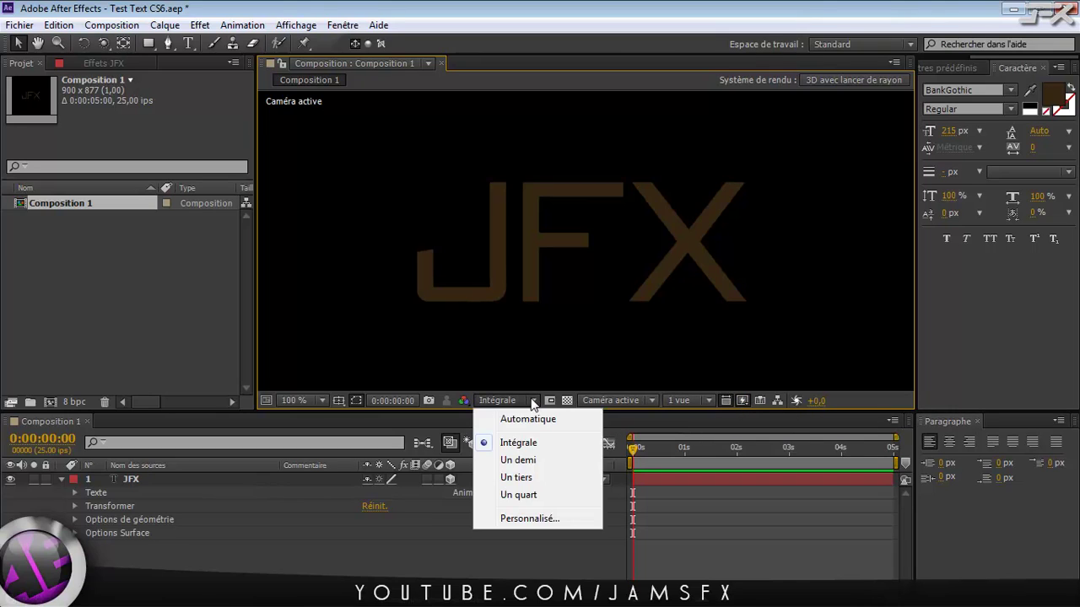
click(516, 477)
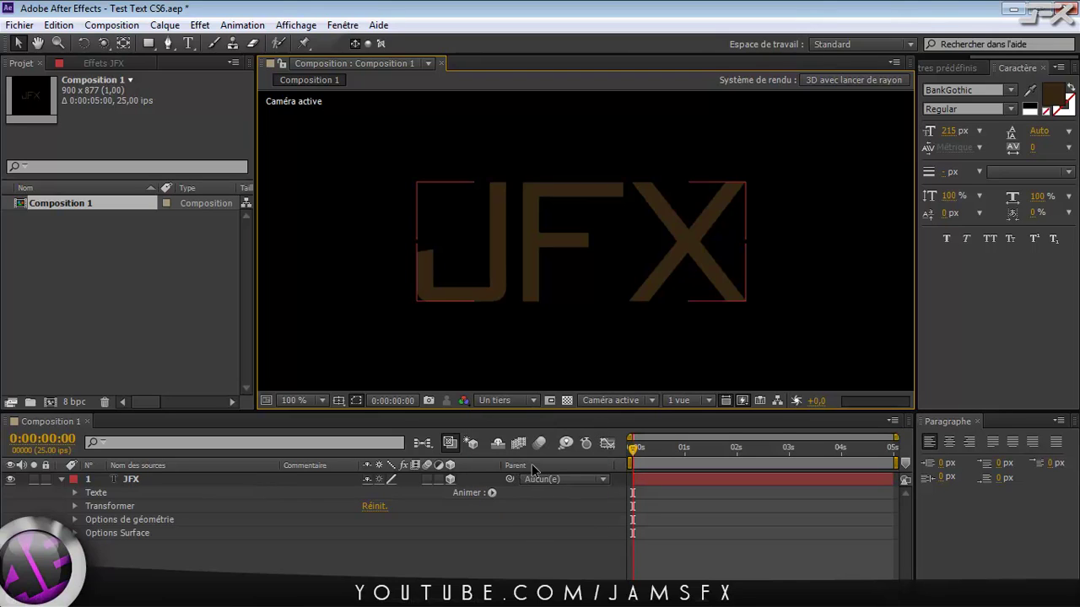
click(742, 400)
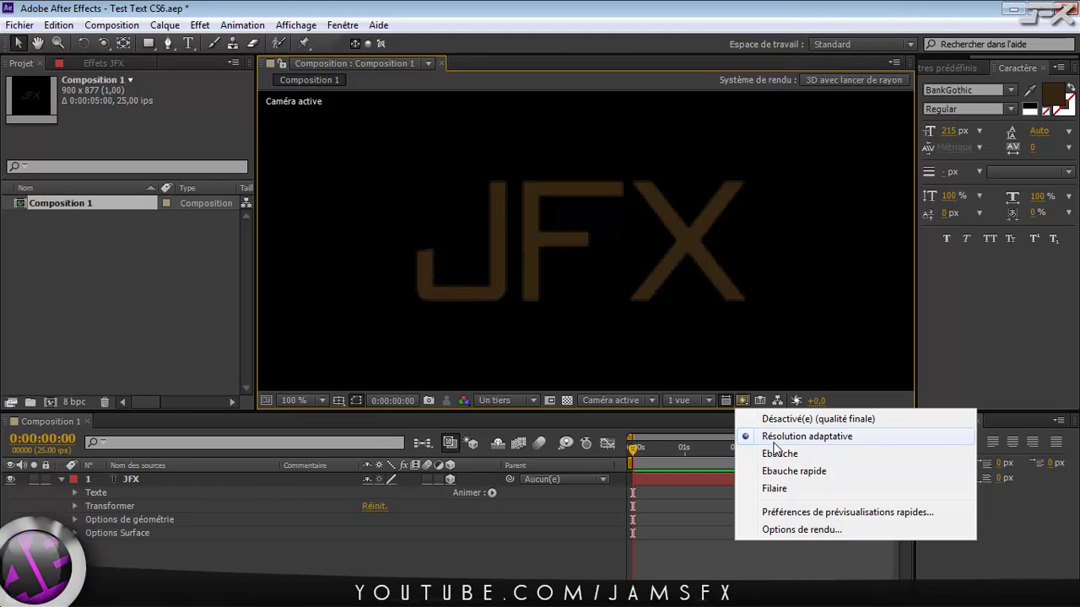
click(774, 472)
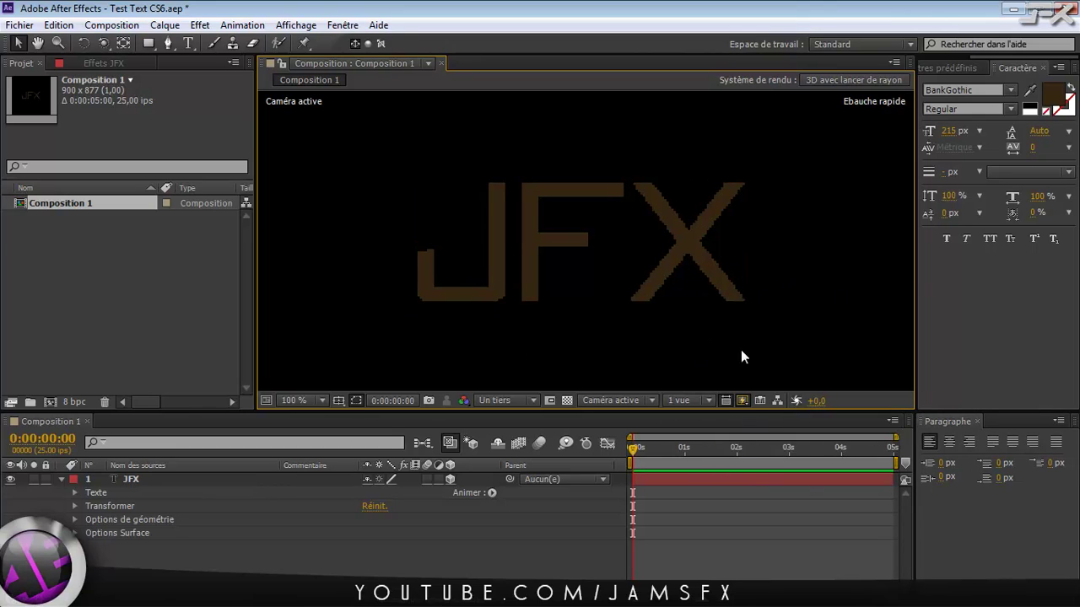
- Examine the JFX layer's Options de géométrie and the available bevel styles
click(75, 520)
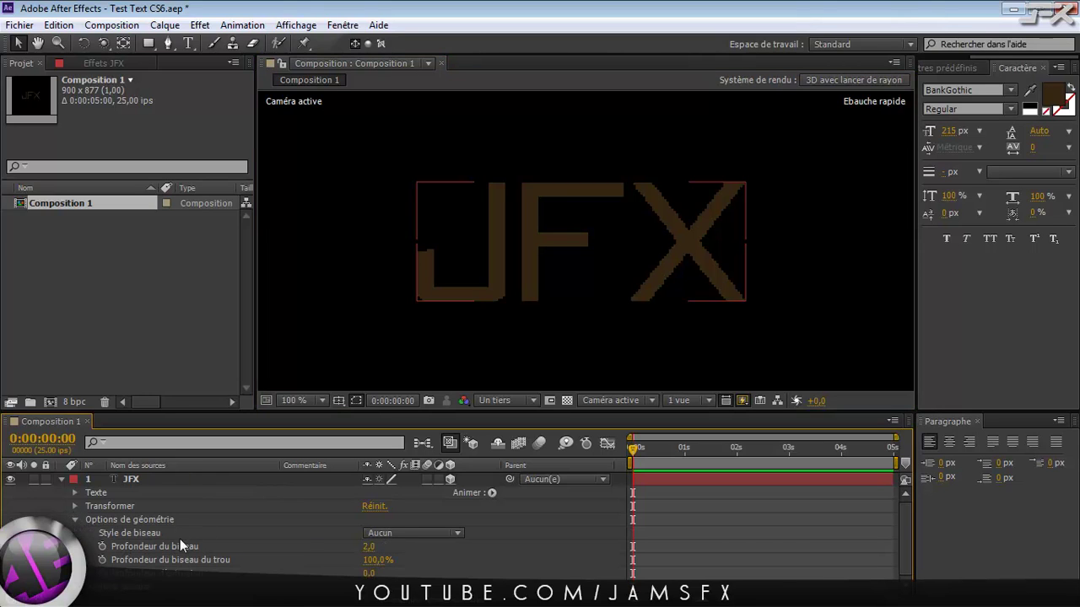
click(410, 533)
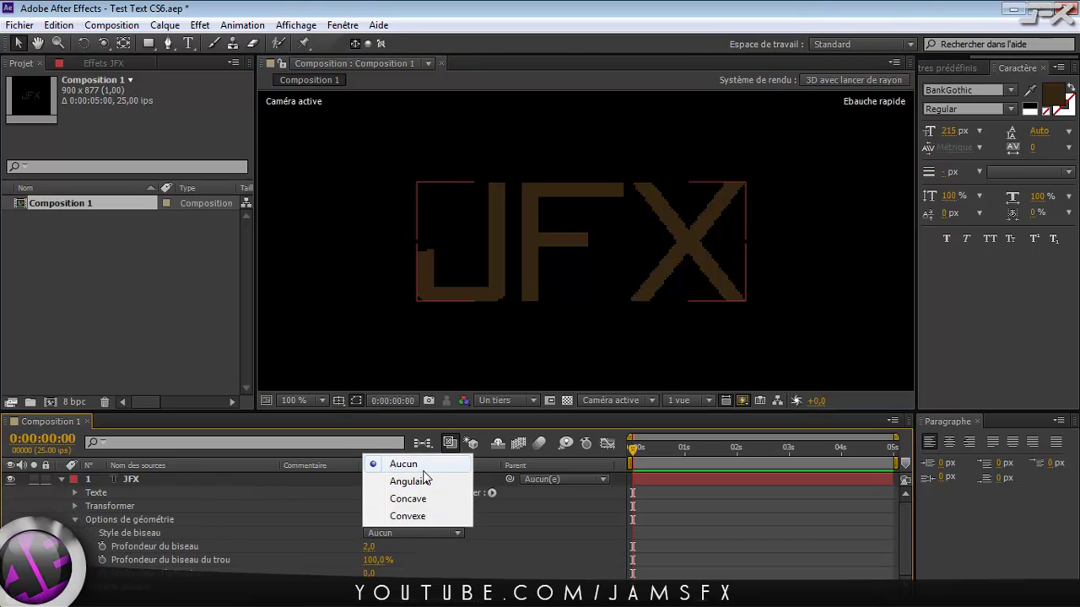
click(337, 519)
click(373, 511)
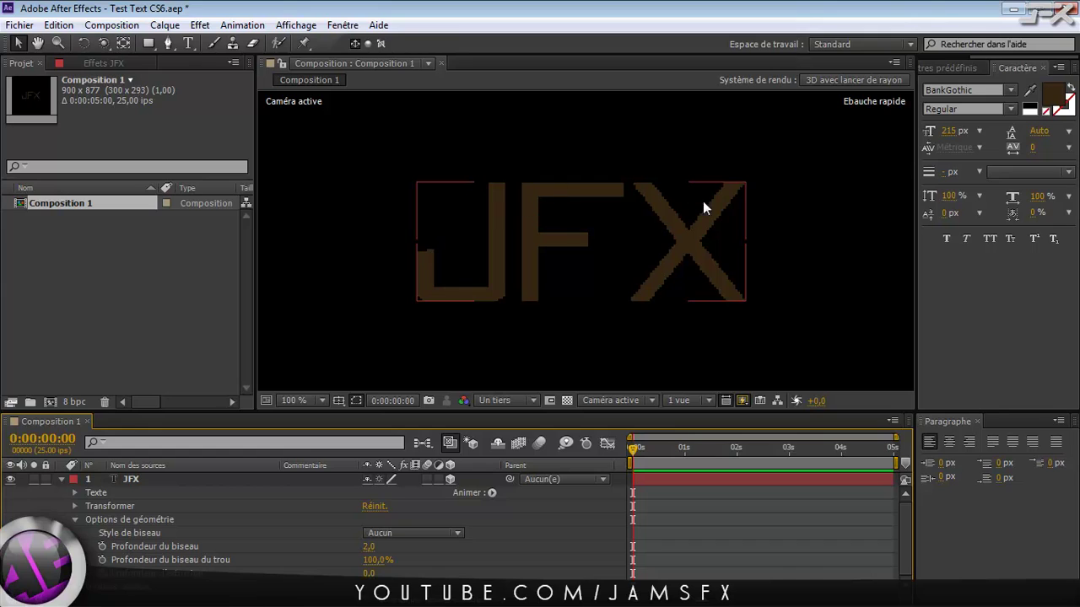
click(409, 534)
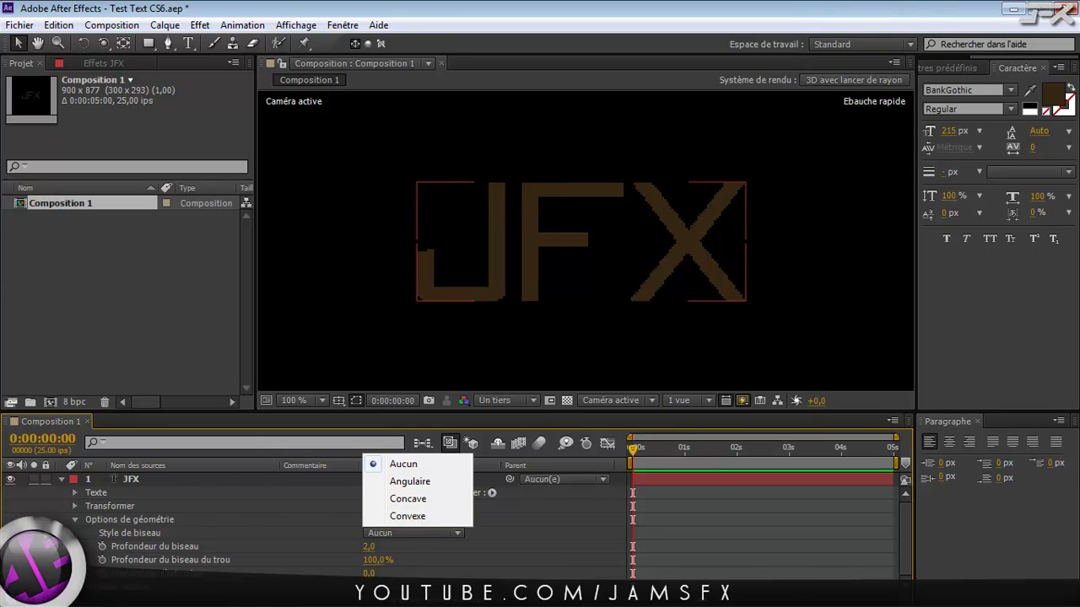
key(Escape)
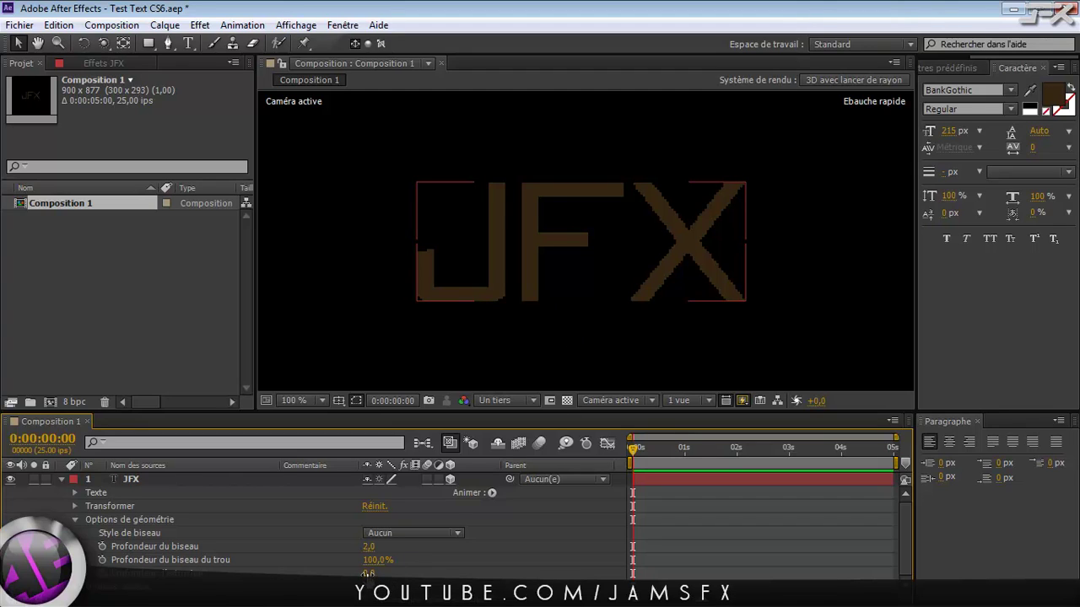
- Set the extrusion depth of the JFX text to 204
drag(367, 574, 522, 565)
key(Return)
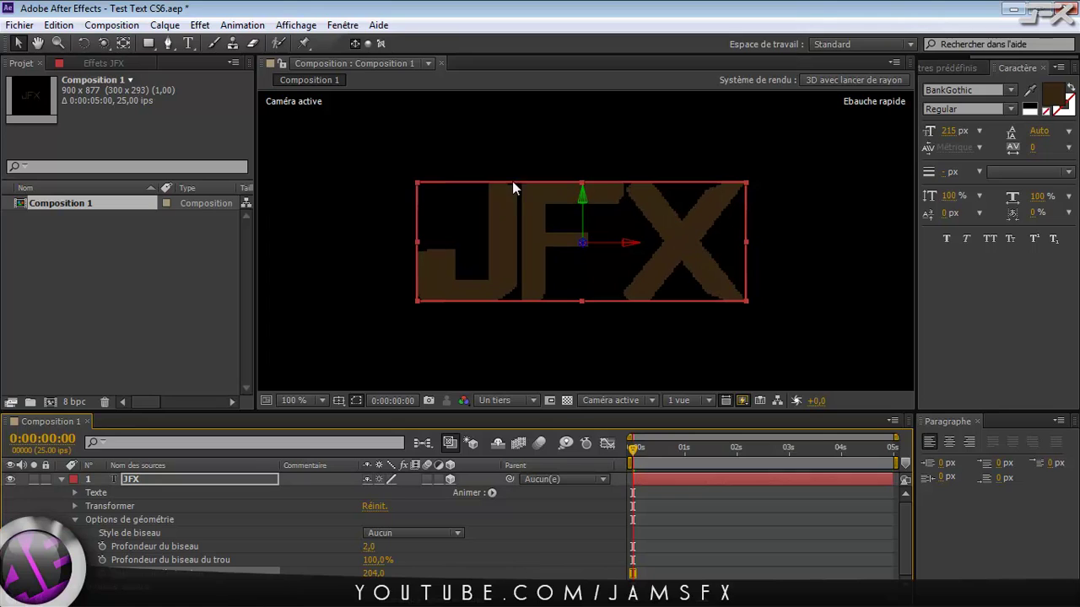
- Show the composition from Vue personnalisée 1 and reduce the JFX text's extrusion depth to 140
click(652, 402)
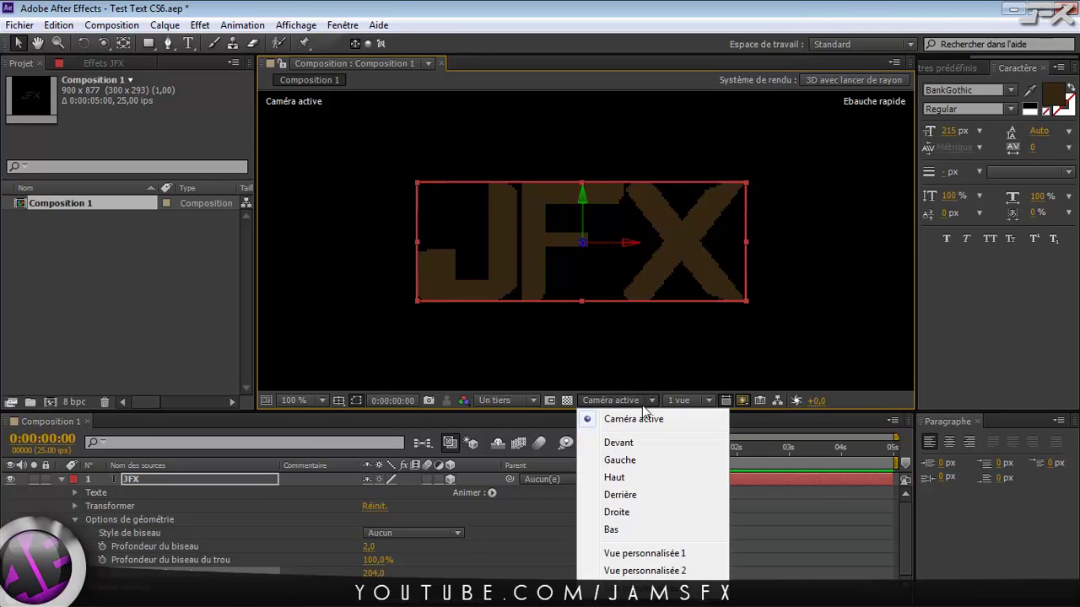
click(624, 552)
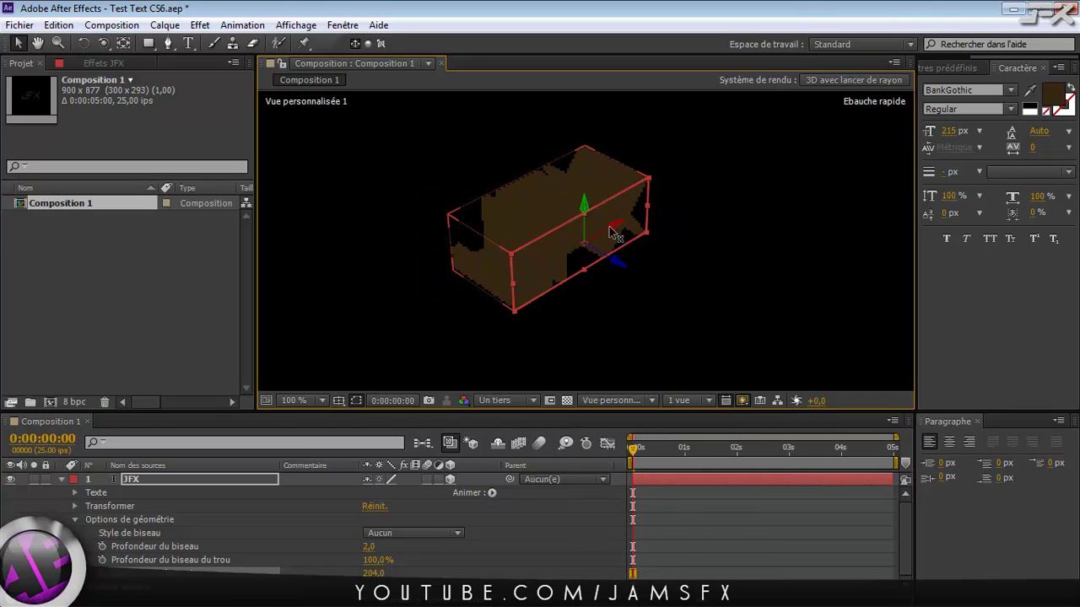
drag(371, 573, 295, 577)
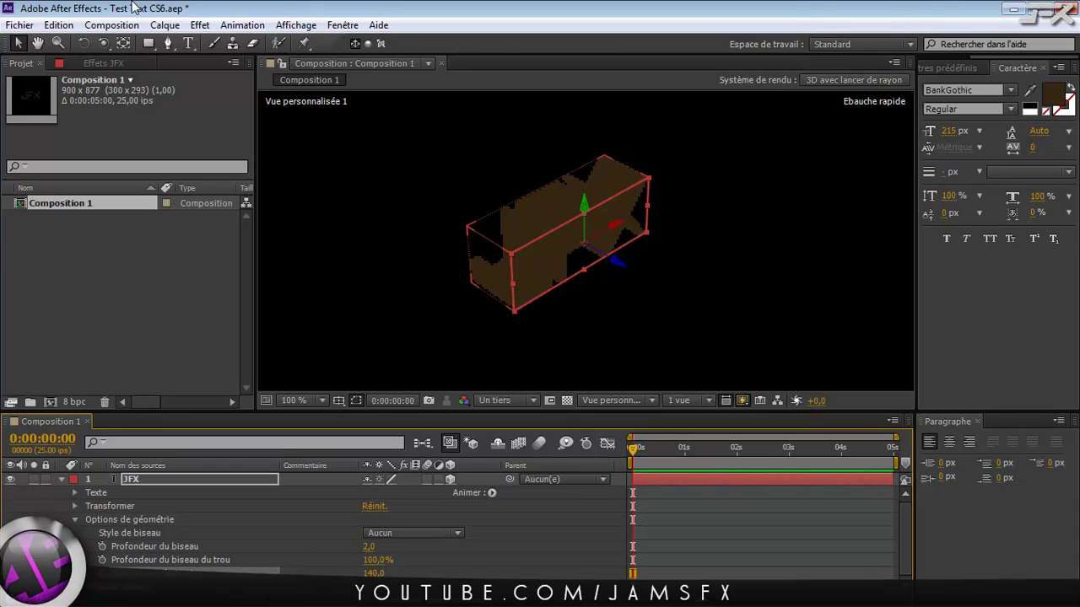
- Orbit the custom view to see the JFX text more from the front, and magnify it to 200 %
click(106, 48)
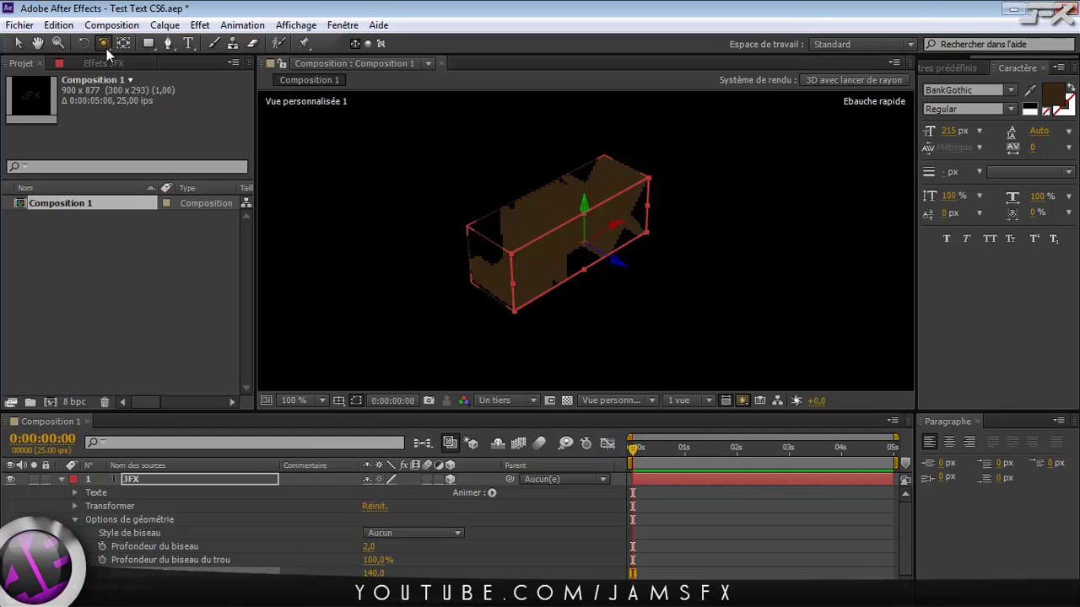
drag(107, 53, 135, 44)
mouse_move(571, 256)
mouse_down()
mouse_move(629, 279)
mouse_move(574, 193)
mouse_move(537, 228)
mouse_move(536, 287)
mouse_move(605, 149)
mouse_move(549, 236)
mouse_move(580, 257)
mouse_up()
scroll(580, 257, up, 1)
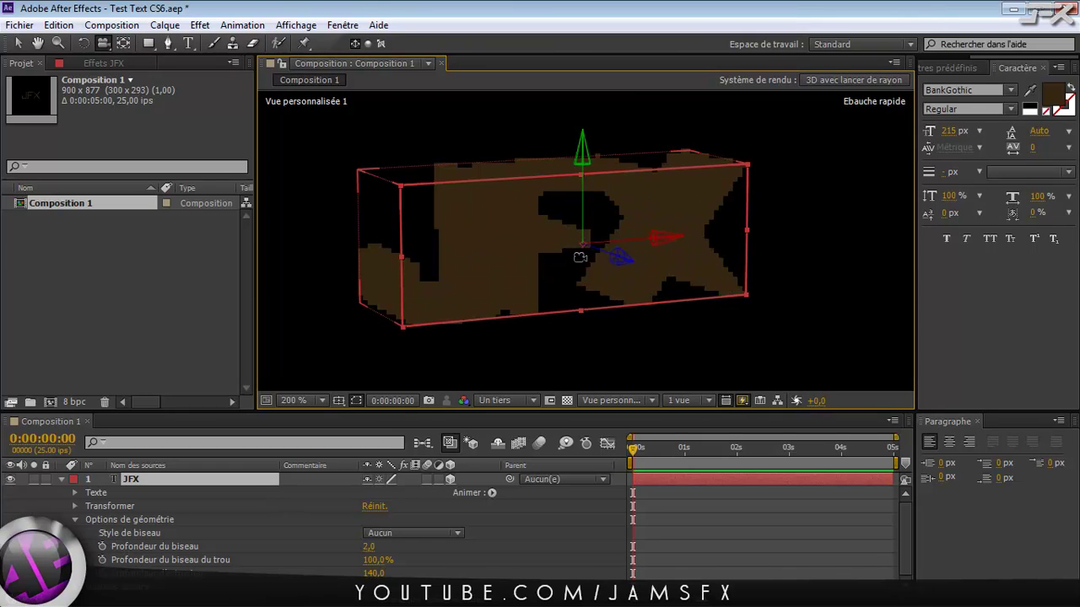
- Set the preview resolution to Intégrale and the fast preview mode to Résolution adaptative, with the custom view facing the text's front
click(496, 405)
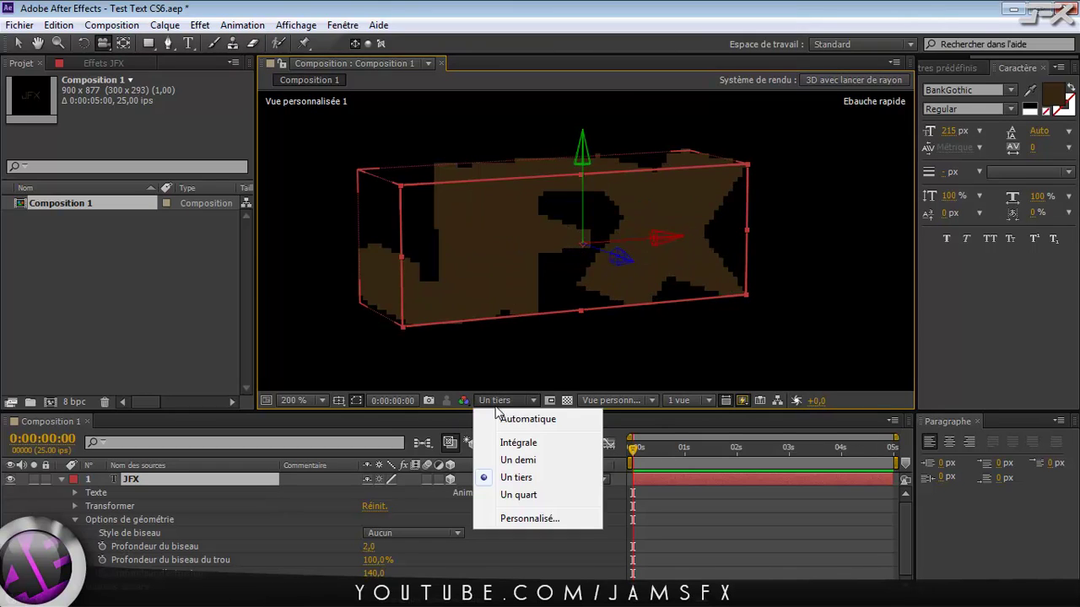
click(506, 459)
click(507, 404)
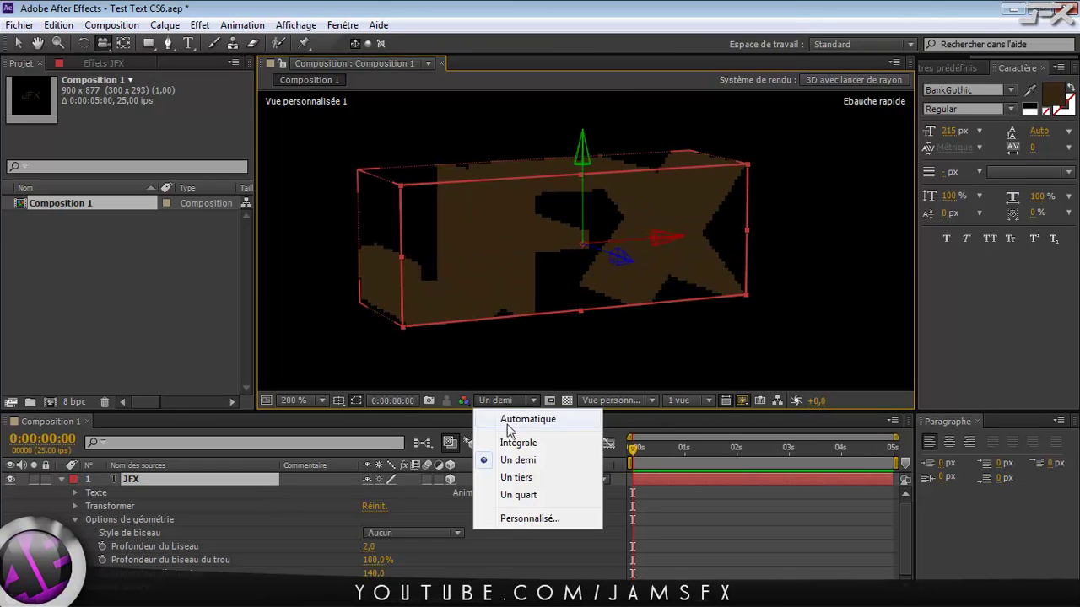
click(511, 435)
drag(651, 279, 525, 288)
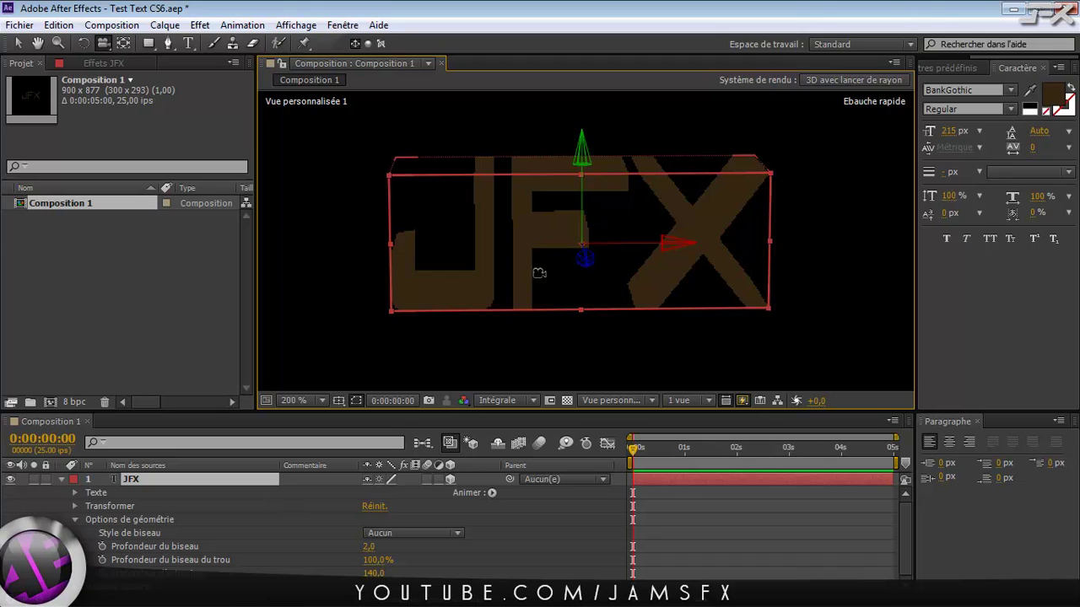
click(739, 403)
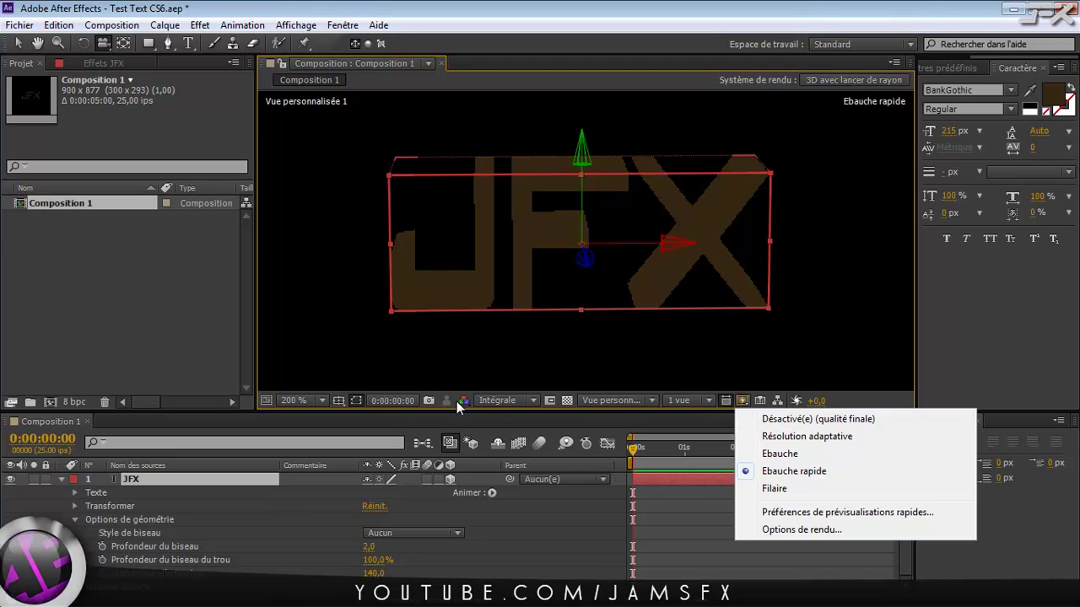
click(790, 438)
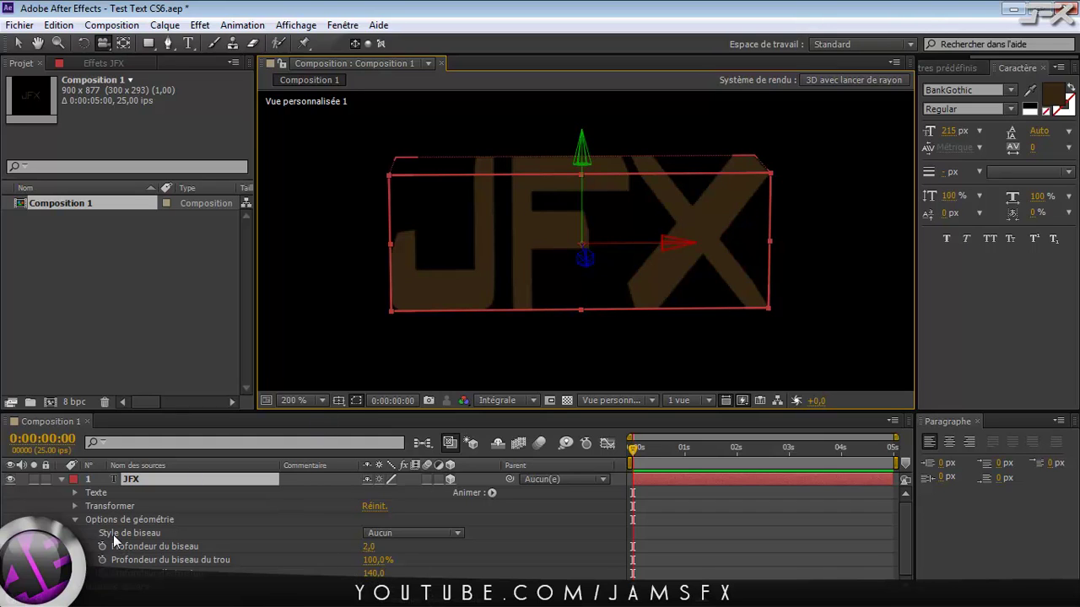
- Give the JFX text a Concave bevel style with a bevel depth of 6,1, and collapse the layer's properties
click(388, 532)
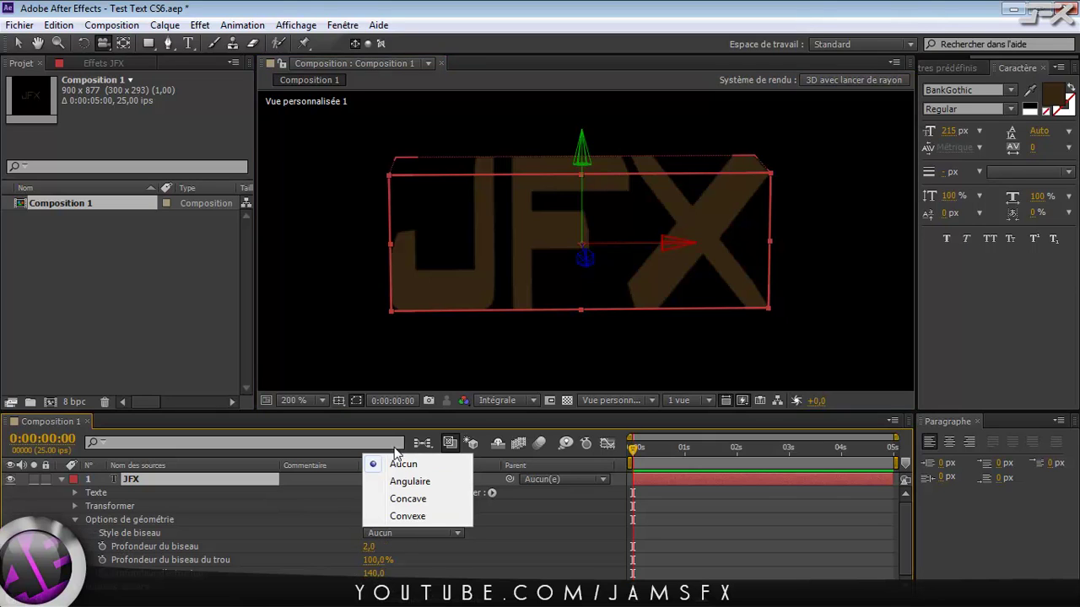
click(408, 500)
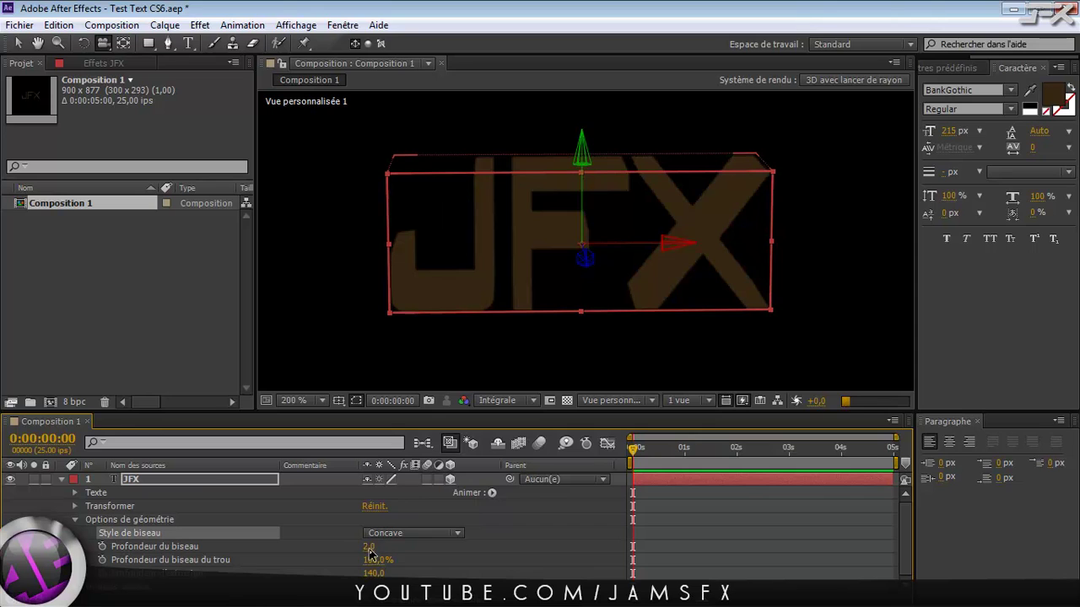
drag(367, 549, 410, 554)
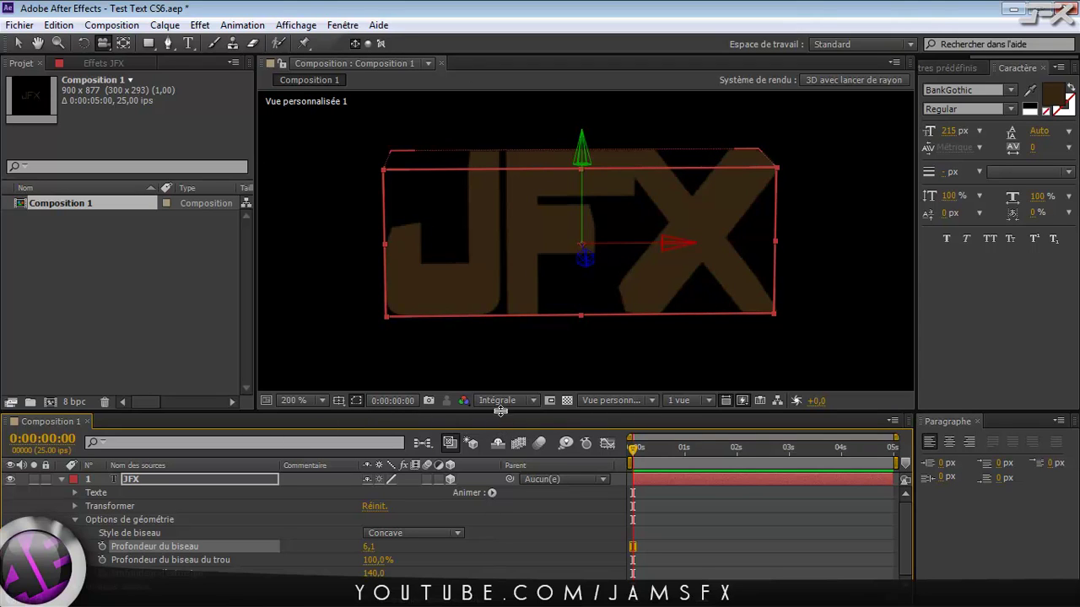
drag(499, 413, 498, 391)
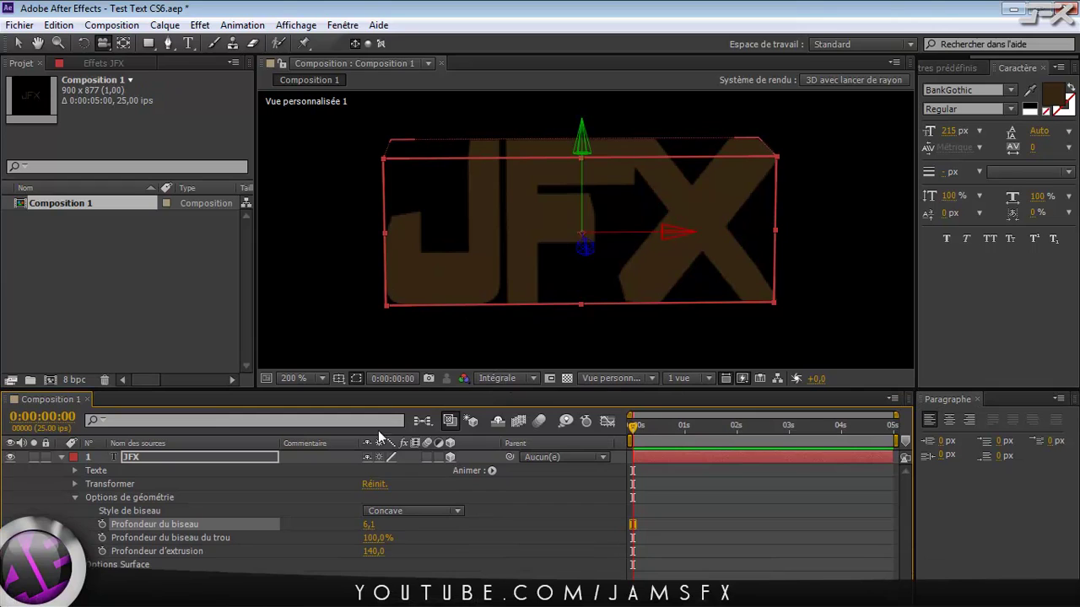
click(61, 458)
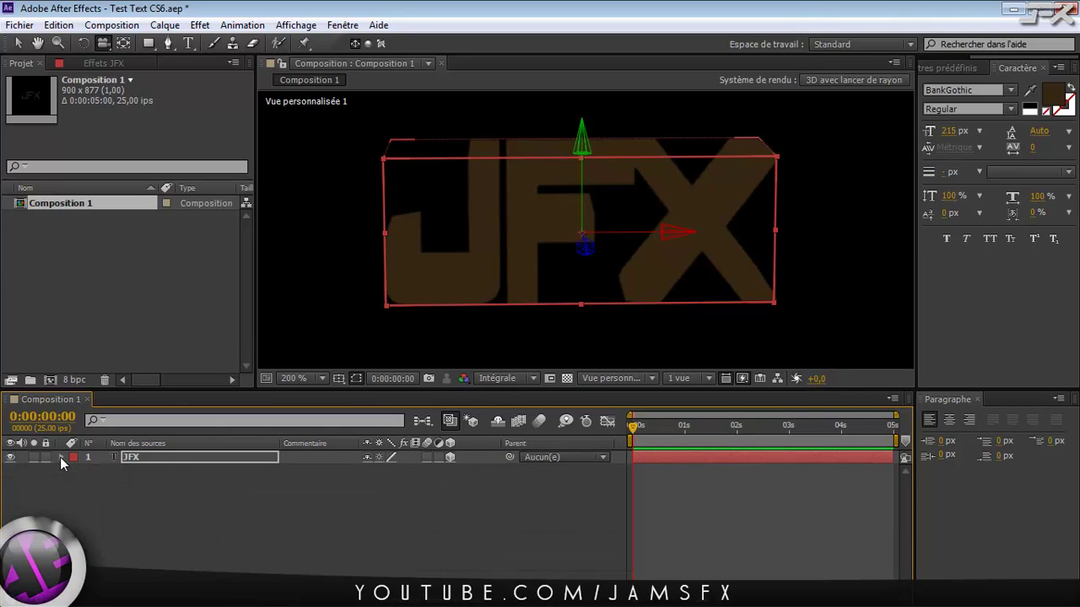
- Create a Ponctuelle light named Lumière 1 and pull it forward along its Z axis in front of the text
right_click(262, 534)
mouse_move(374, 364)
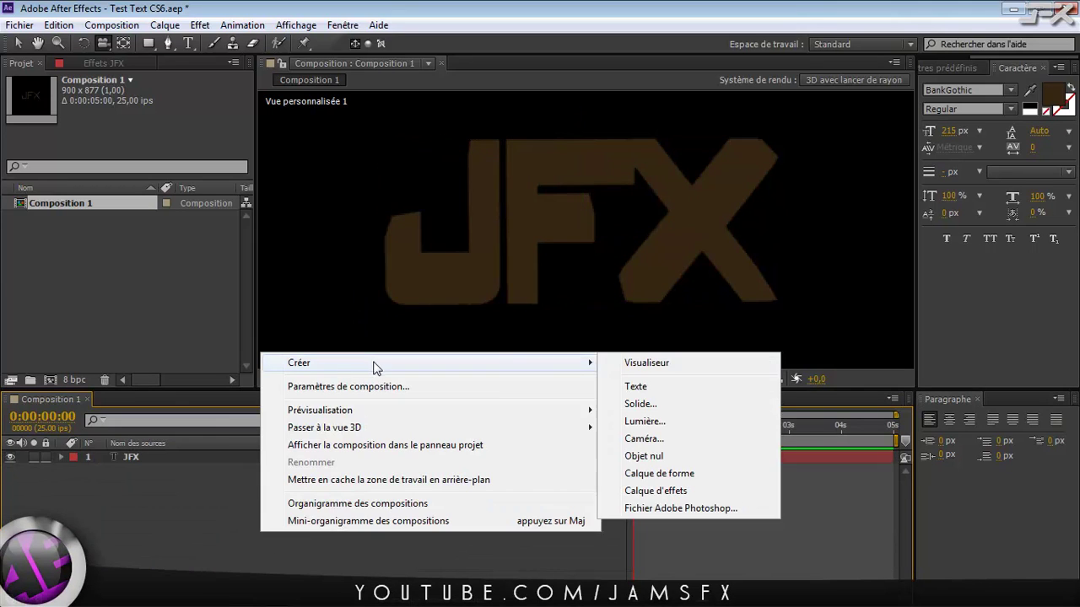
click(666, 424)
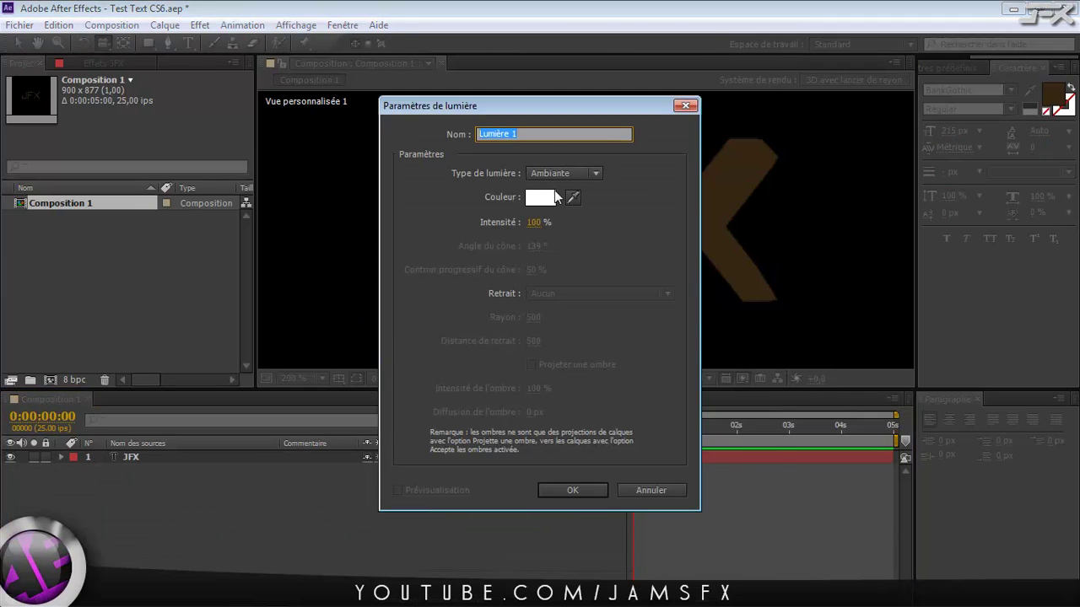
click(563, 174)
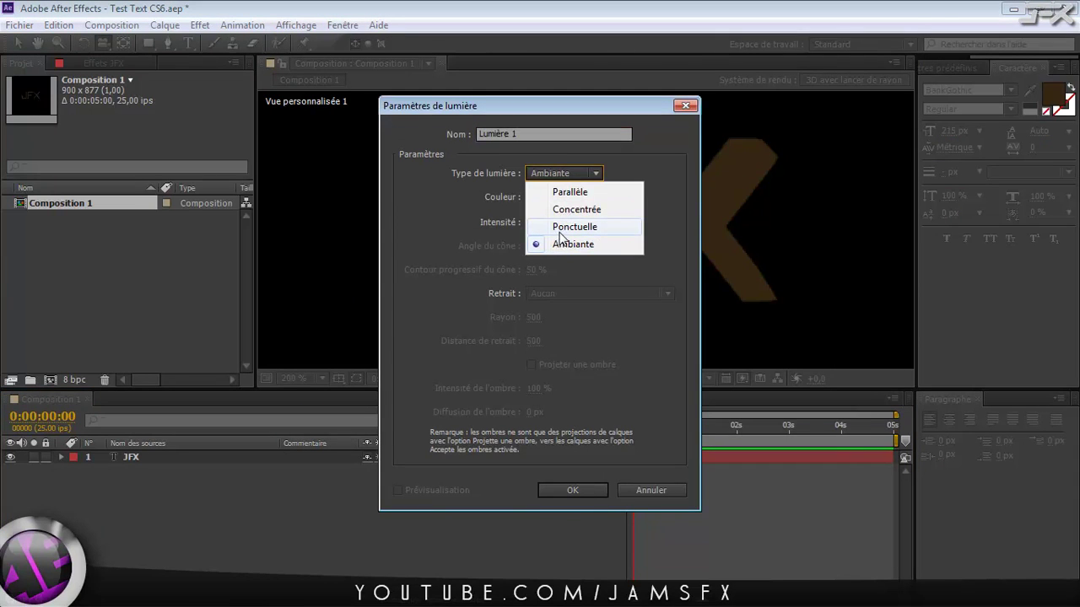
click(557, 231)
click(572, 490)
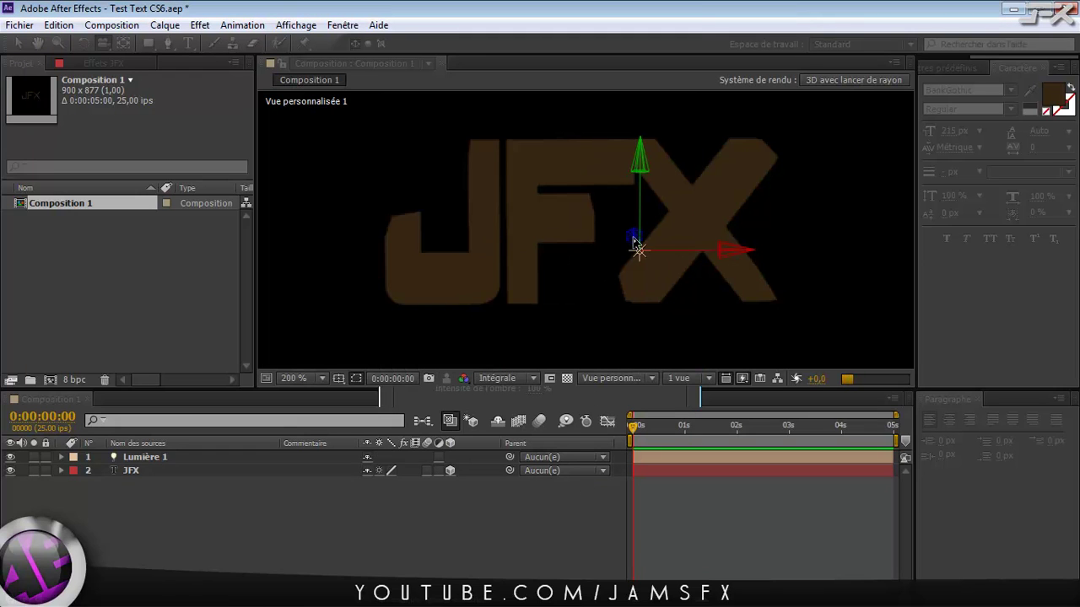
drag(635, 237, 632, 256)
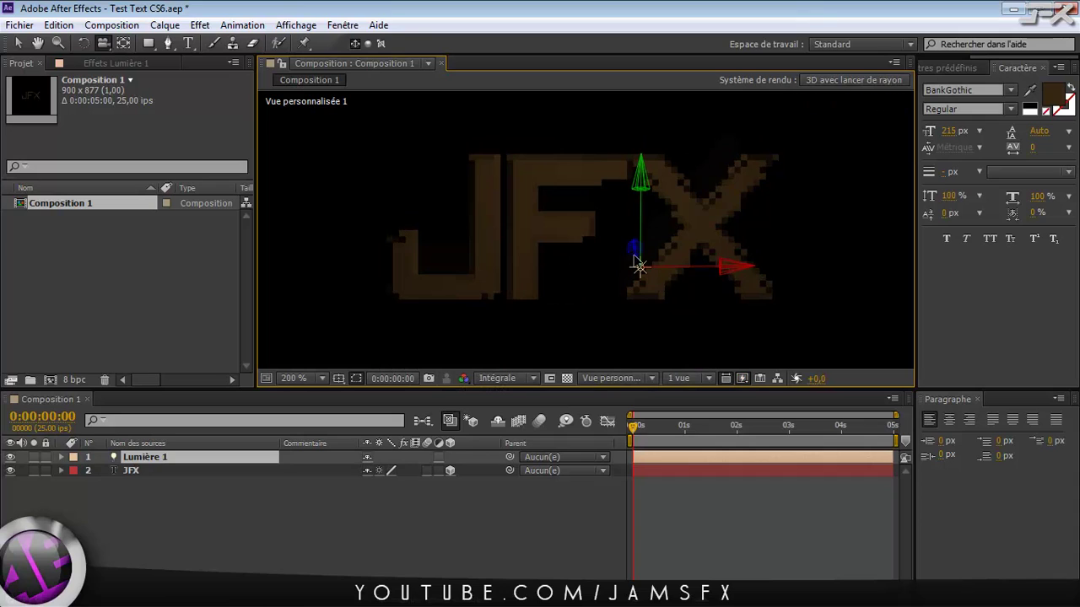
- Set the fast preview mode to Ebauche rapide and the preview resolution to Un quart
click(741, 379)
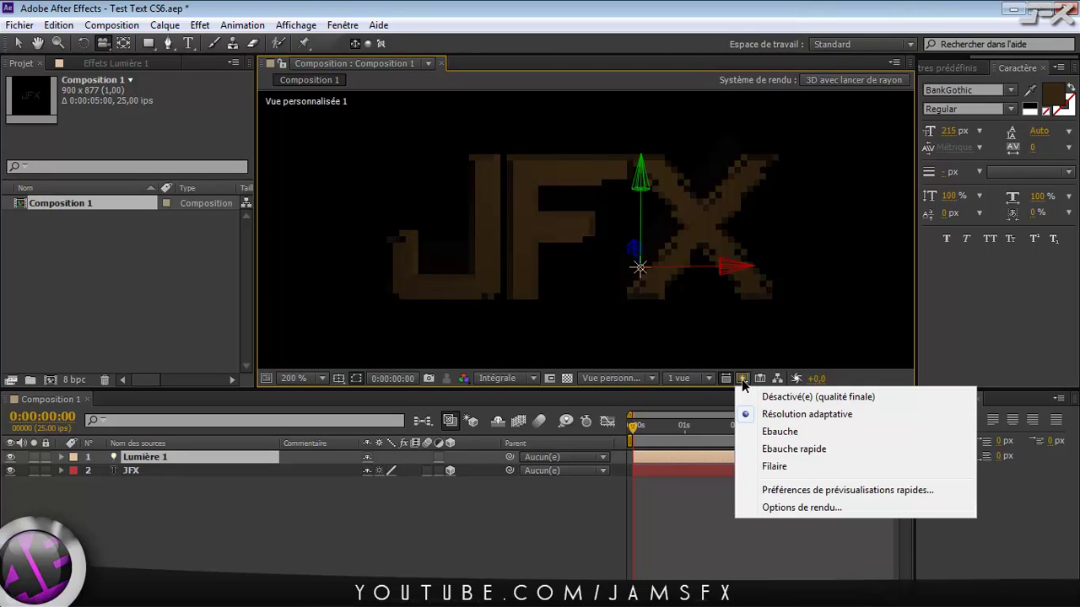
click(536, 379)
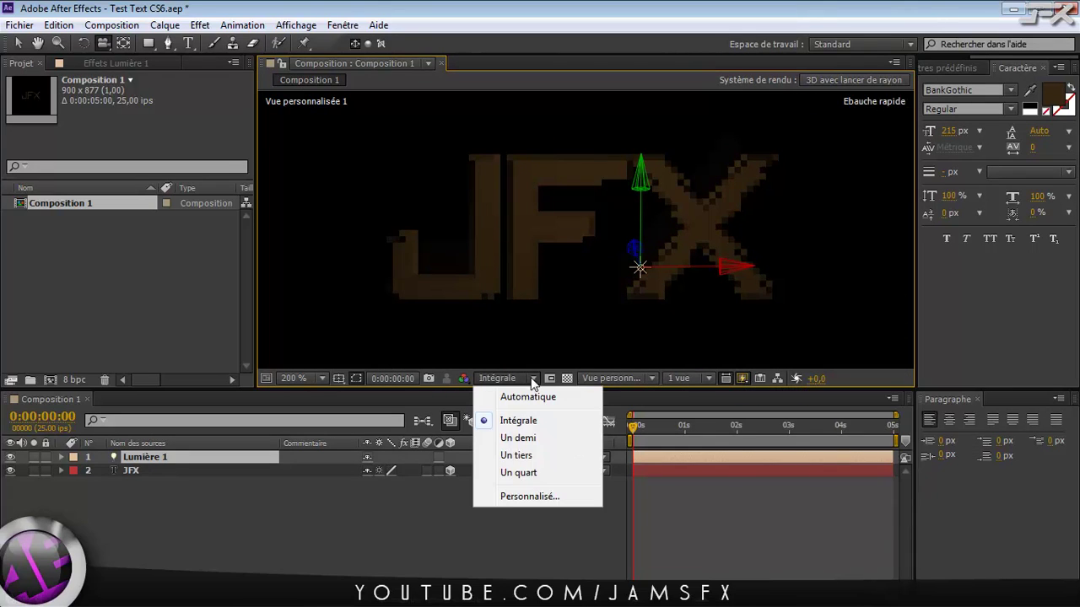
click(521, 474)
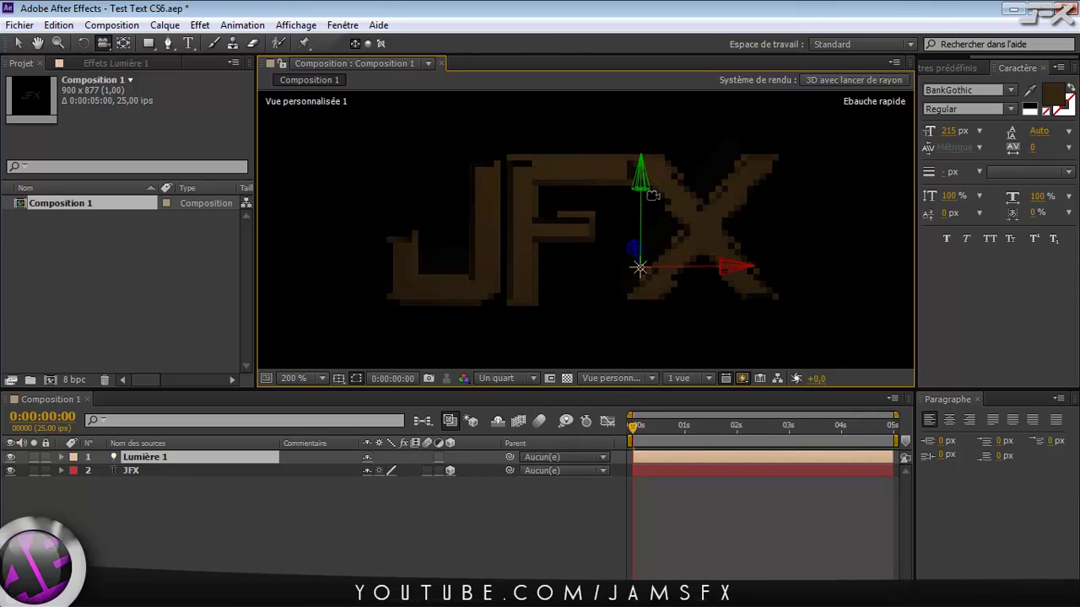
- With the view at 100 %, move Lumière 1 to just below the X of the JFX text
key(comma)
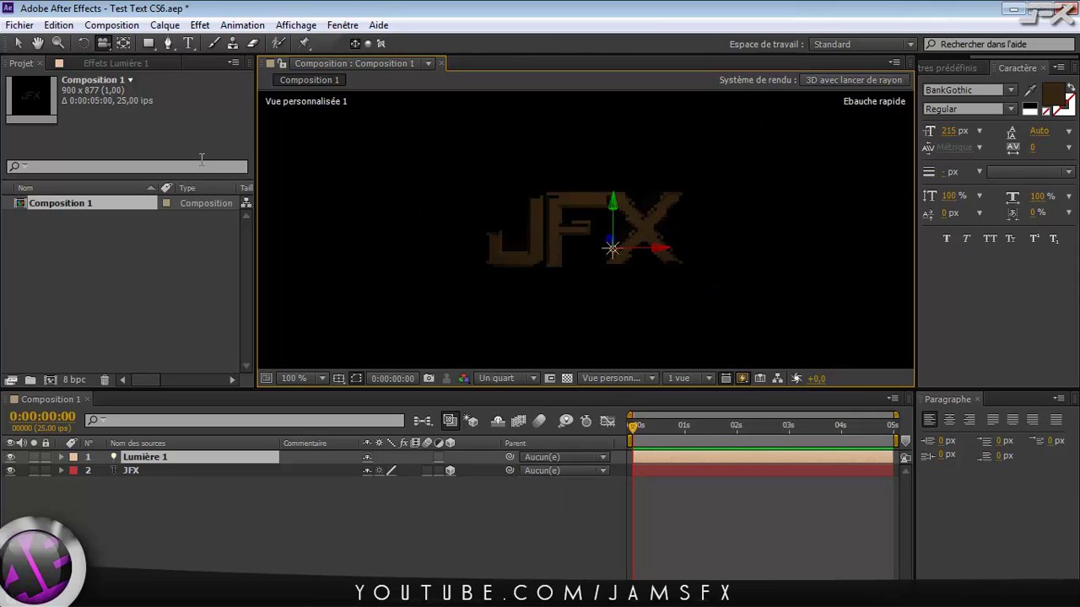
key(v)
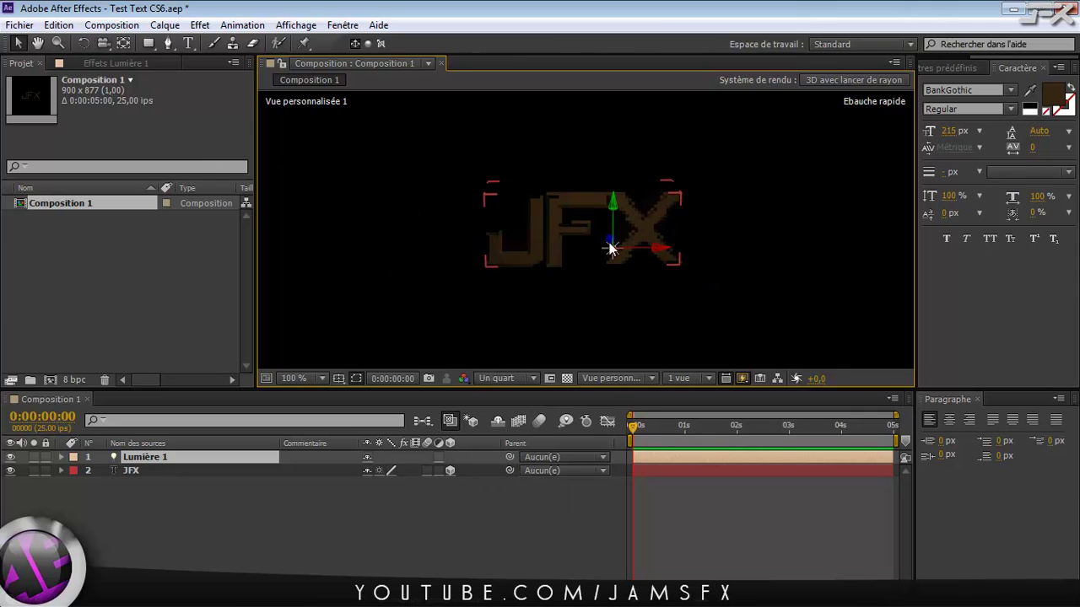
drag(613, 247, 618, 261)
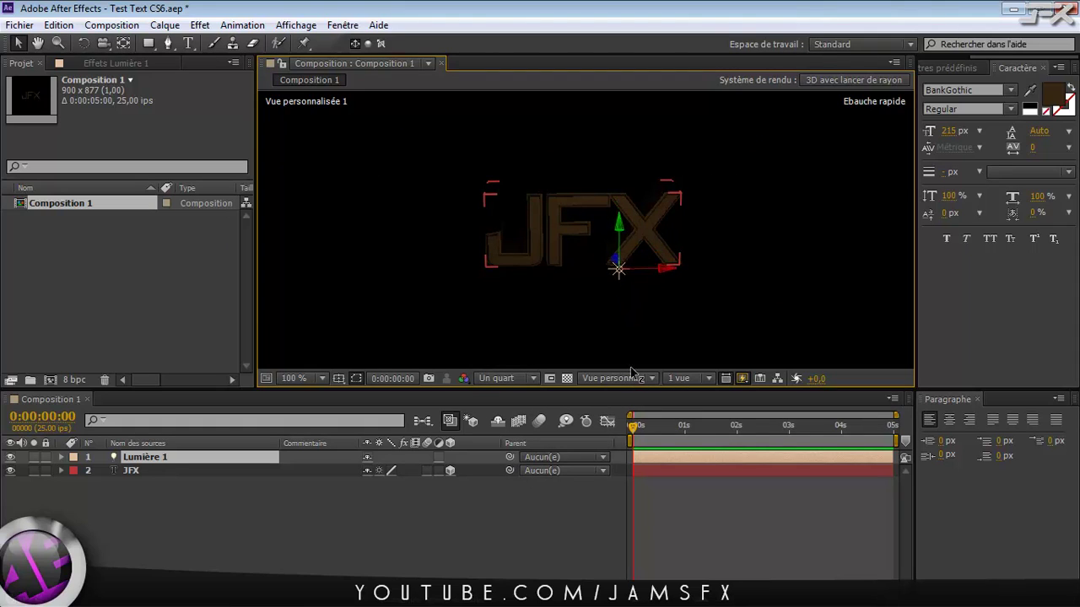
- Scale the JFX text layer up to 181 %
click(131, 471)
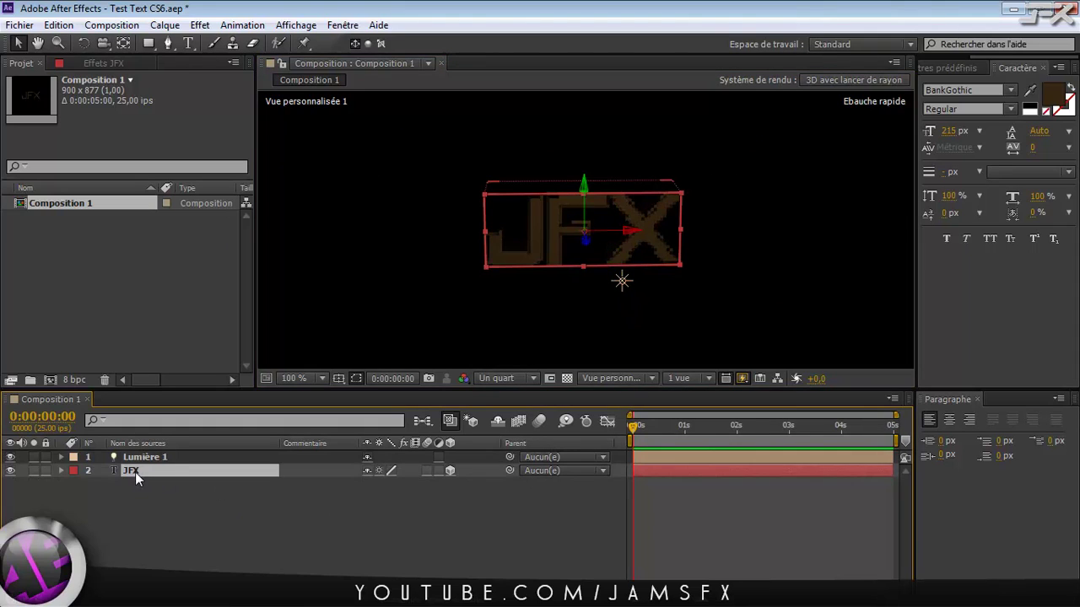
key(s)
drag(392, 485, 460, 485)
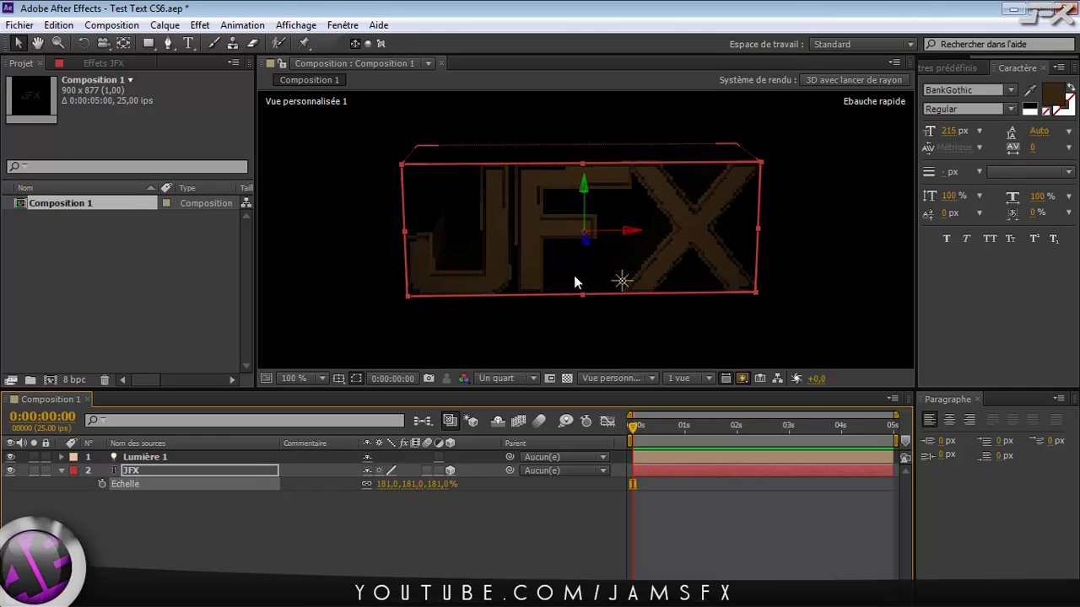
- Move Lumière 1 farther below the enlarged JFX text and set the preview resolution to Intégrale
click(622, 284)
drag(631, 297, 674, 400)
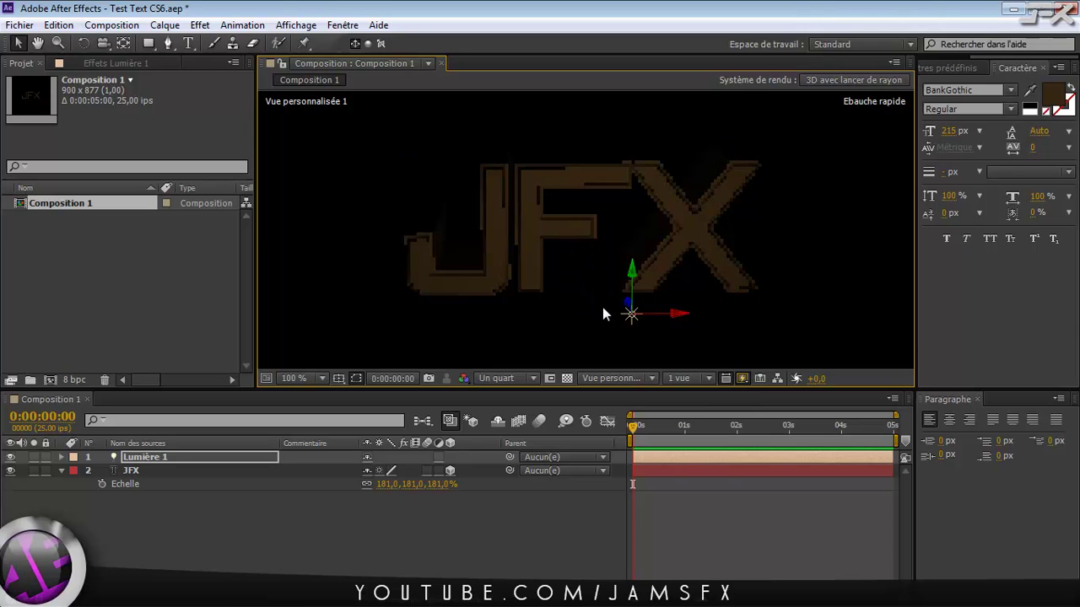
drag(628, 313, 630, 335)
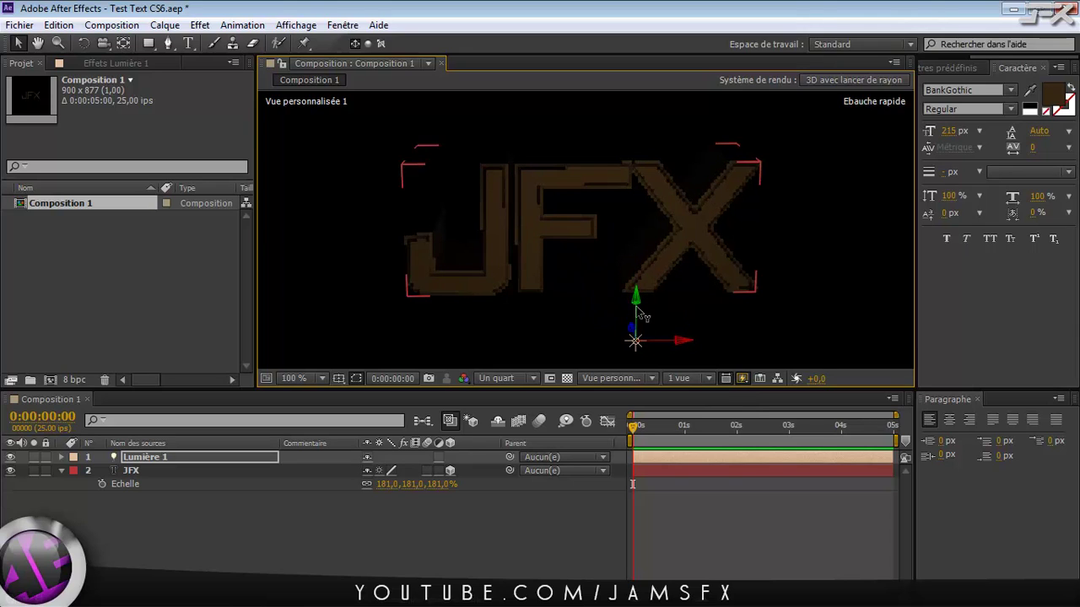
click(533, 378)
click(517, 416)
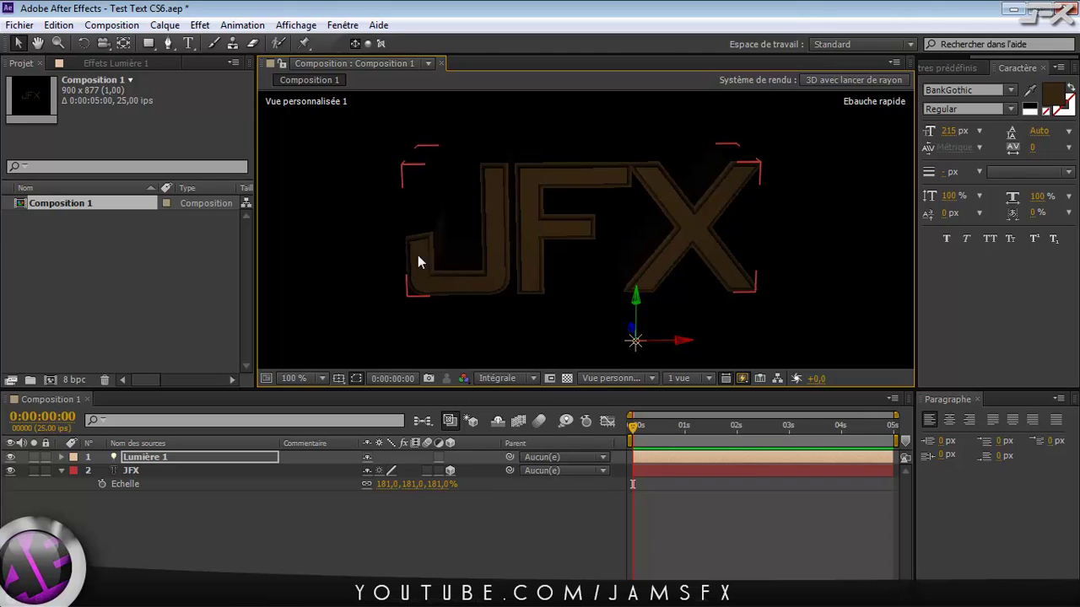
- Expand the JFX layer's Options de géométrie, with its Transformer properties collapsed
click(92, 474)
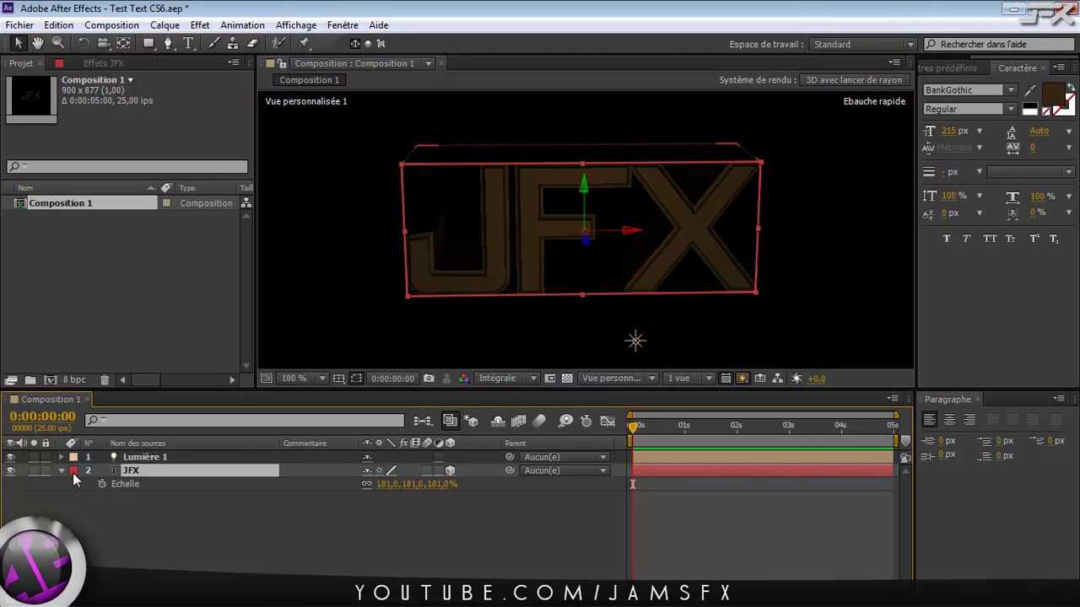
click(61, 470)
click(62, 469)
scroll(166, 531, down, 1)
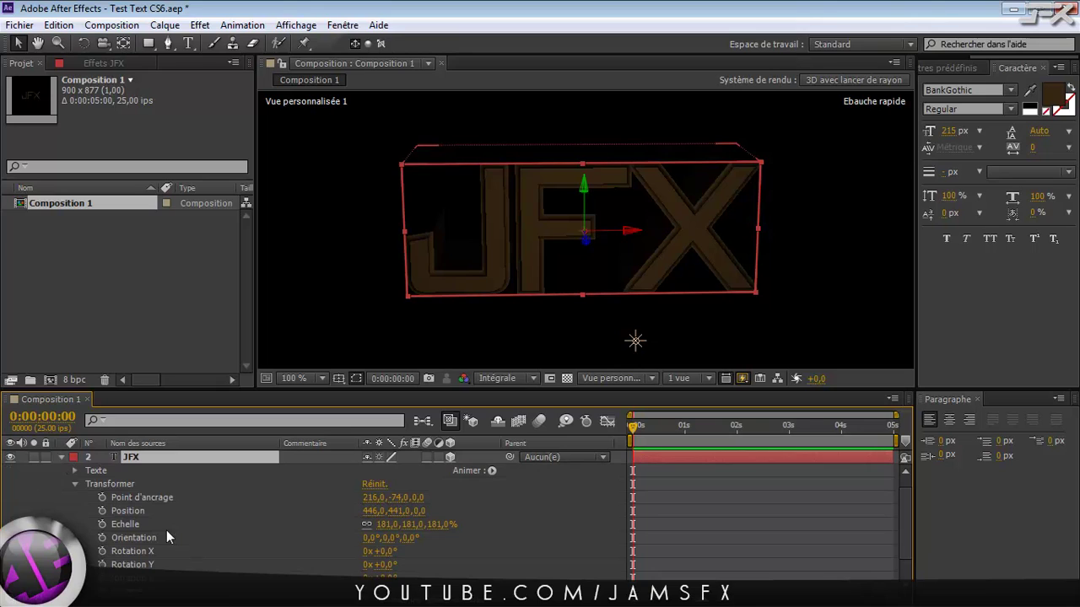
click(70, 485)
scroll(134, 474, up, 1)
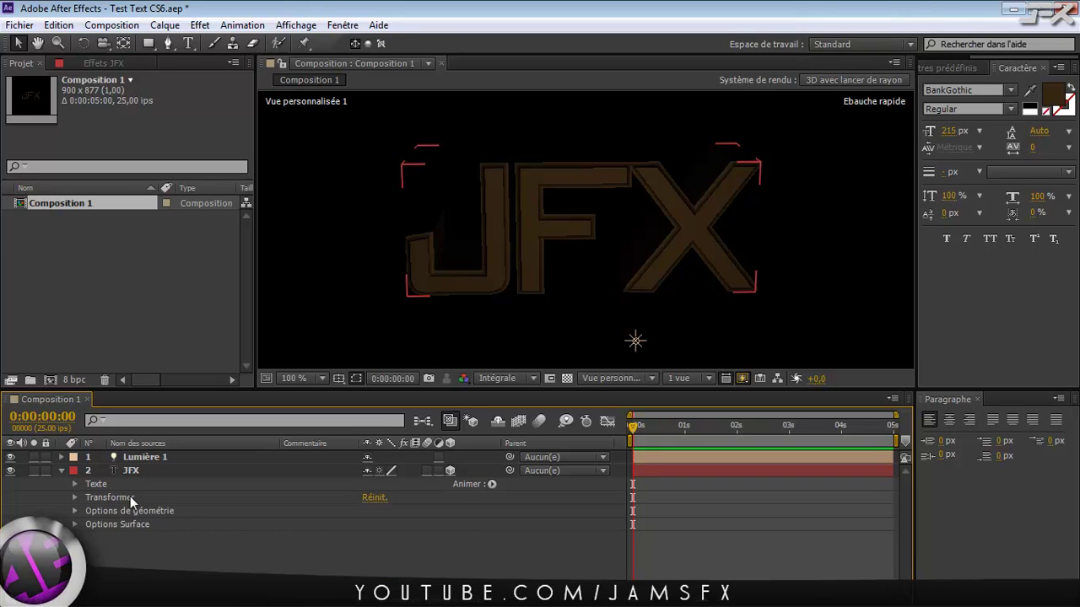
click(74, 511)
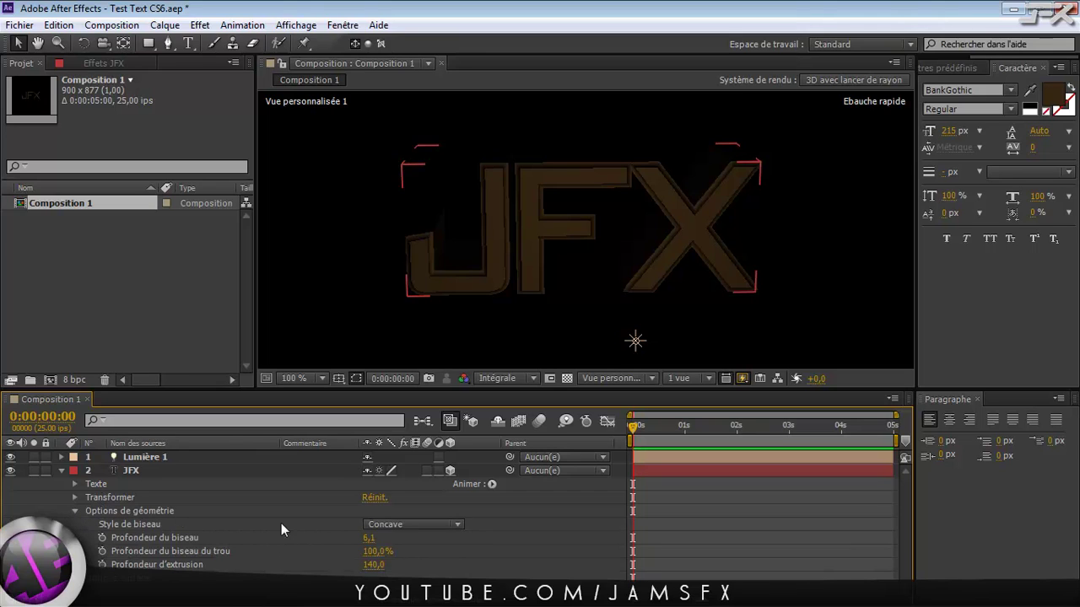
- Try the Angulaire, Concave and Convexe bevel styles in turn on the JFX text, ending on Convexe
click(404, 525)
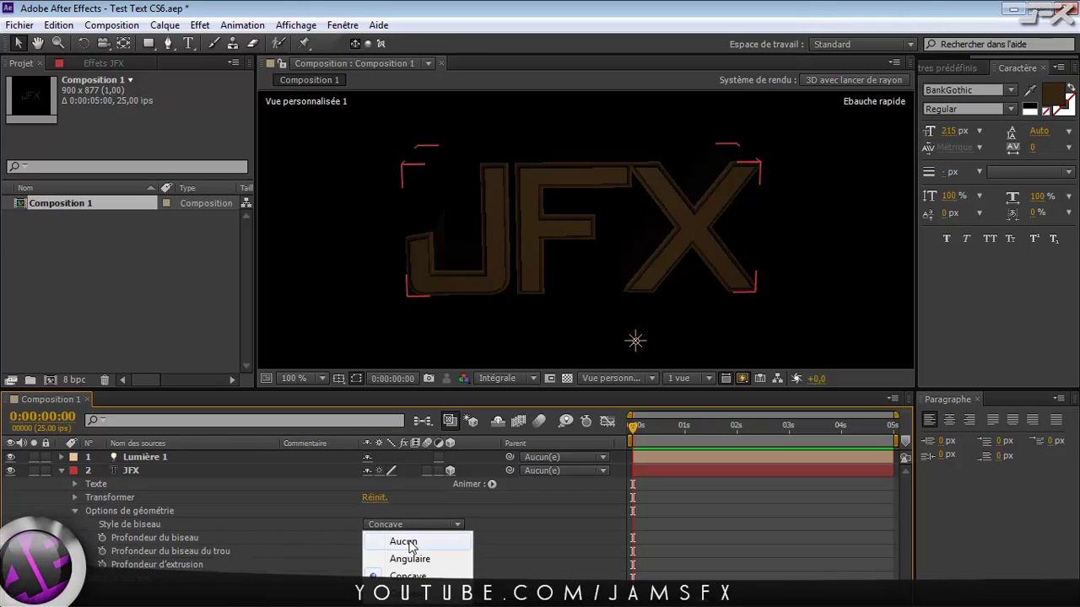
click(412, 561)
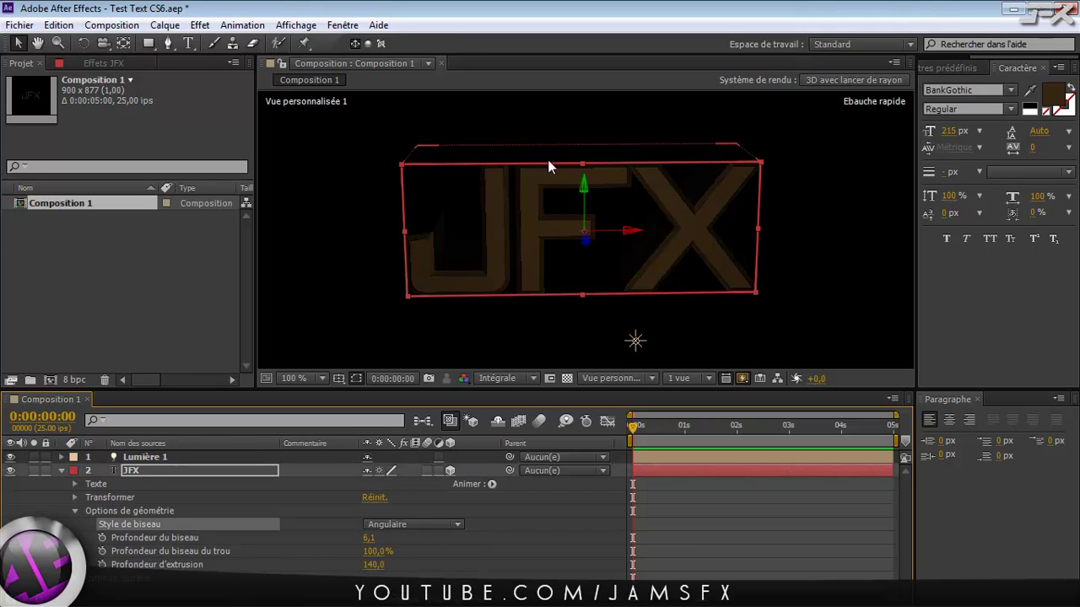
click(392, 527)
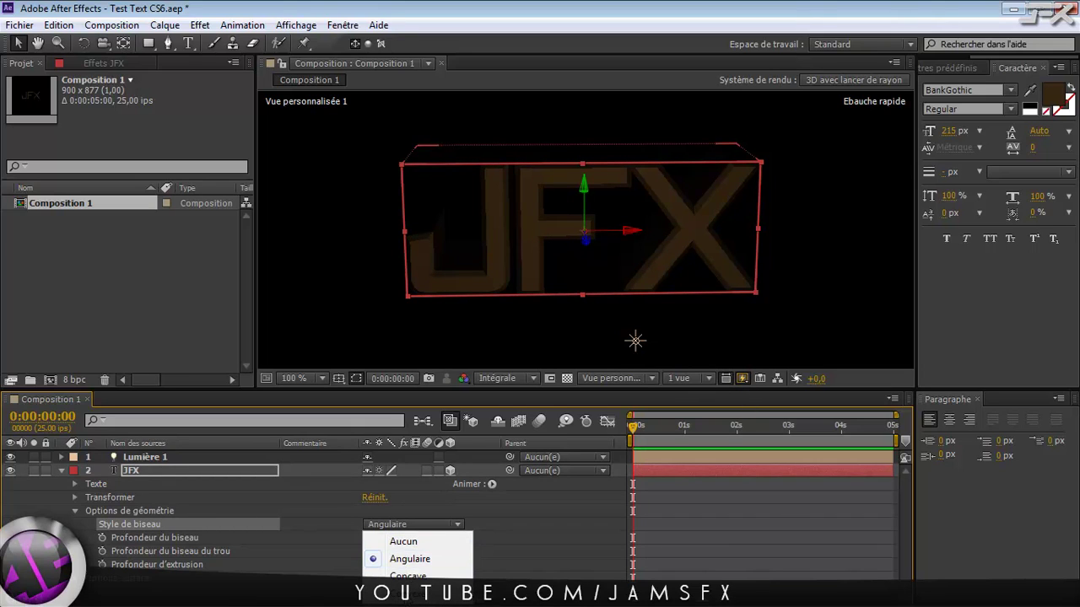
click(409, 576)
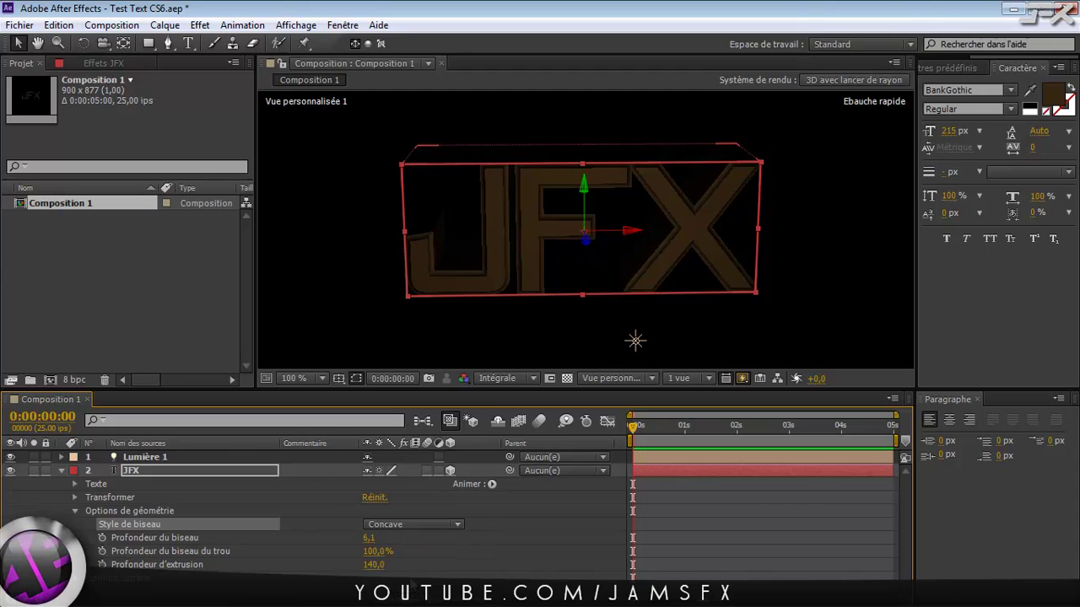
click(406, 525)
click(413, 594)
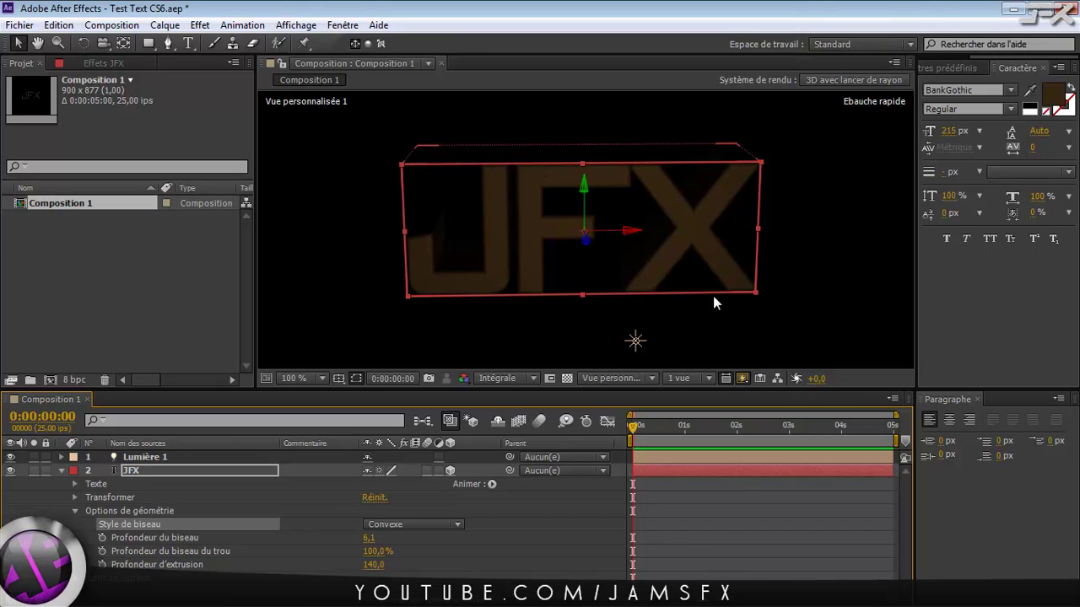
- Set the composition's fast preview mode to Résolution adaptative and view the JFX text at 100 %
key(comma)
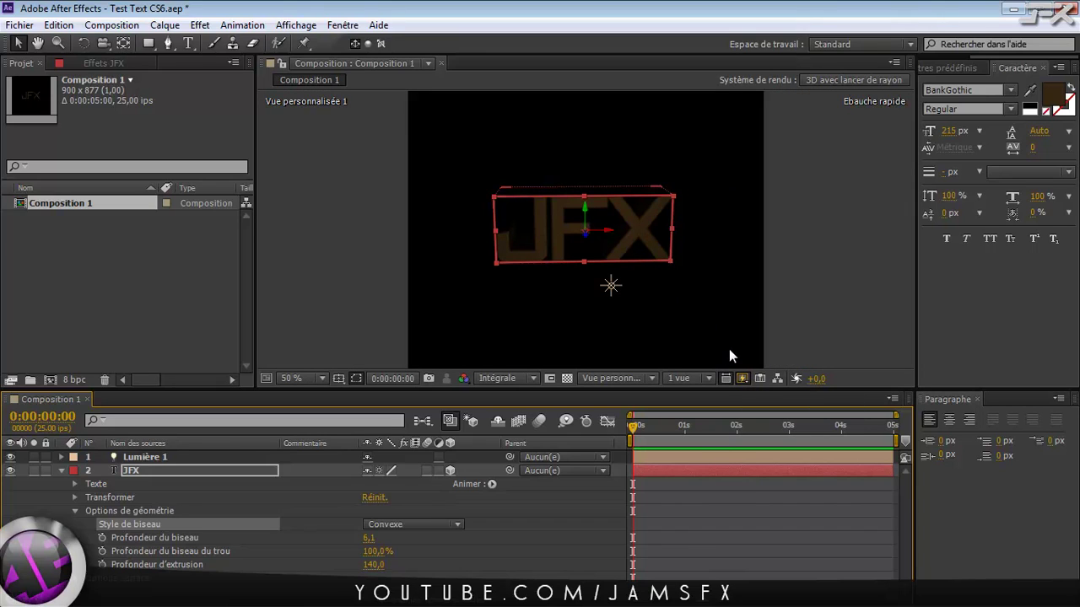
click(740, 379)
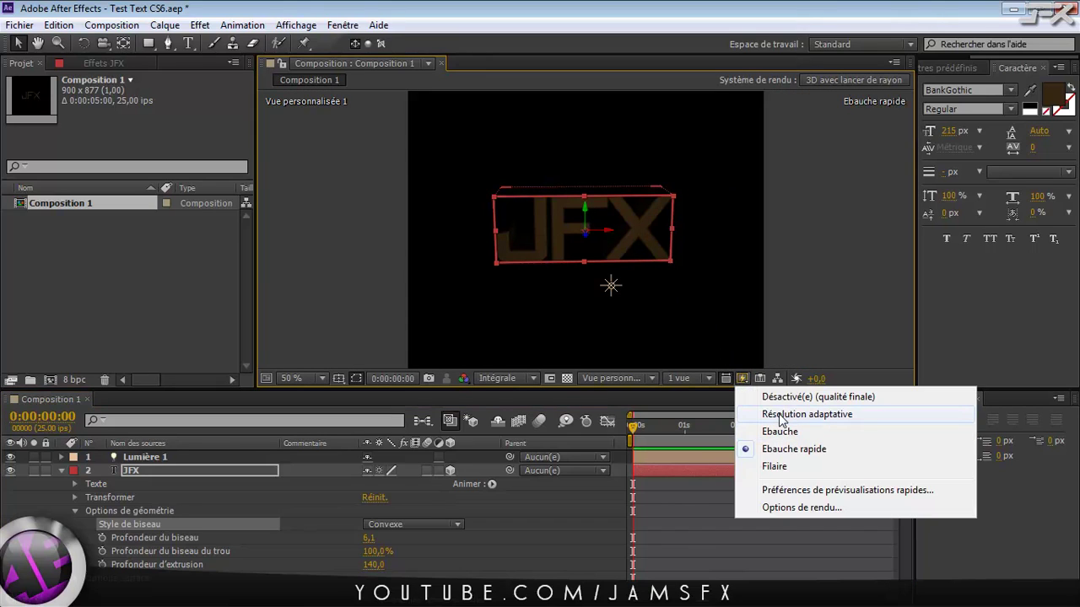
click(780, 414)
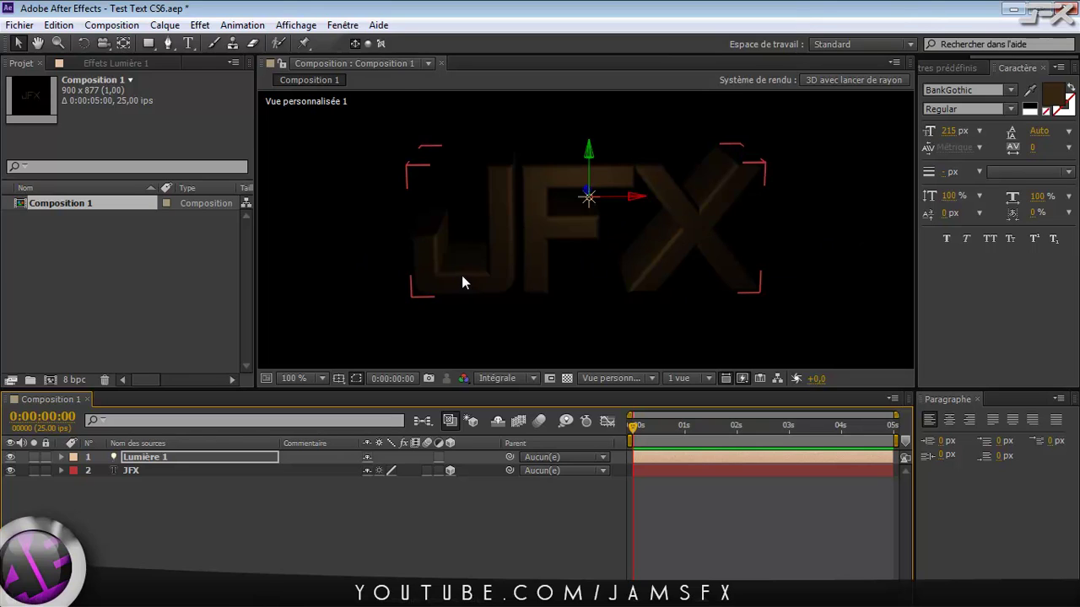
scroll(617, 267, down, 5)
scroll(616, 266, up, 5)
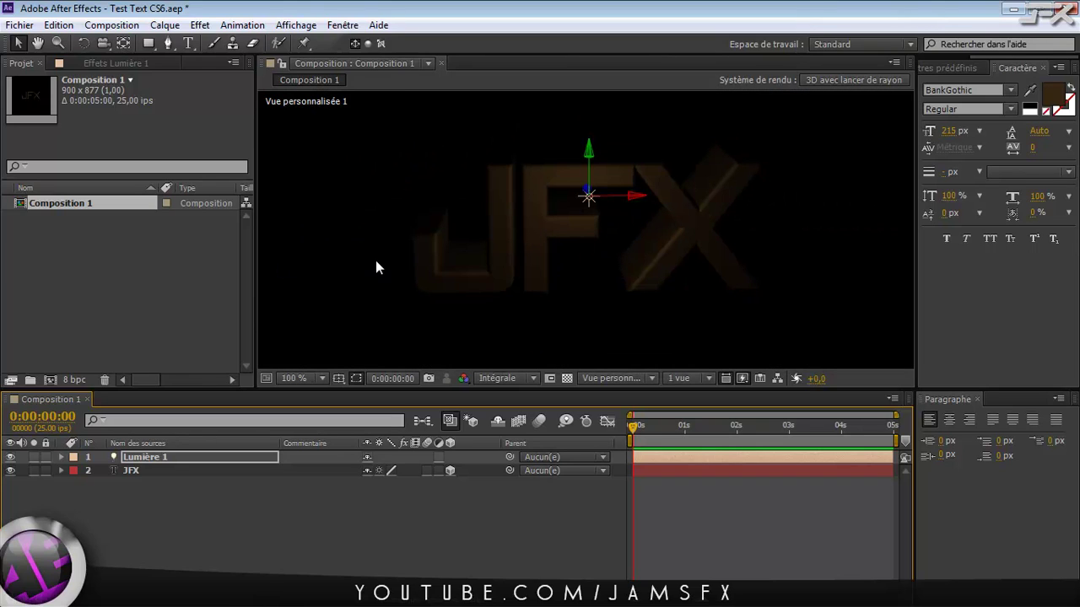
- Expand the JFX layer's properties and add a text animator for the bevel colour's Saturation
click(145, 471)
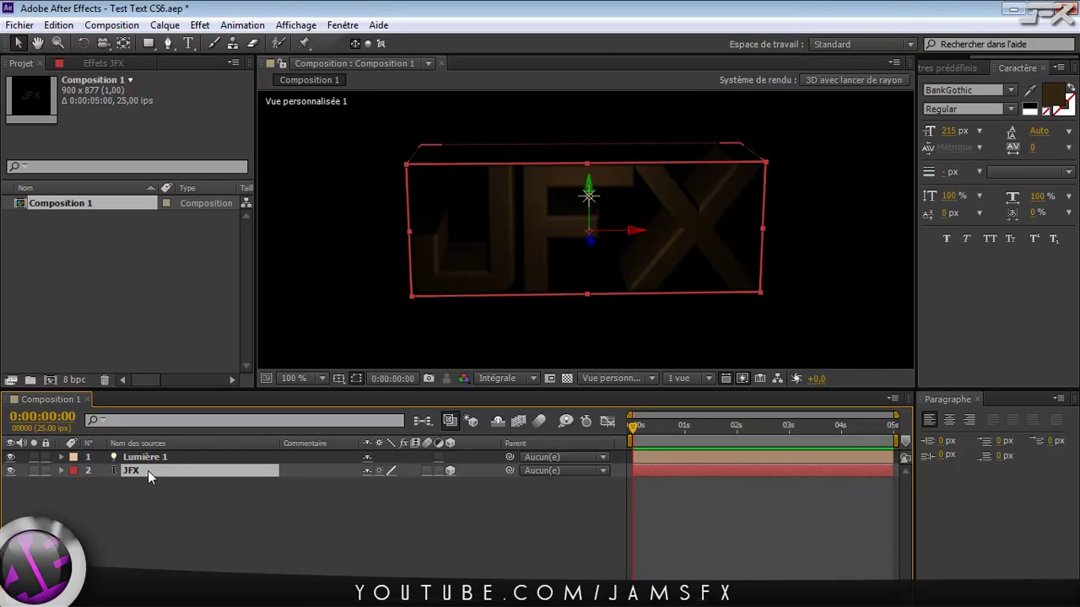
key(ctrl+Right)
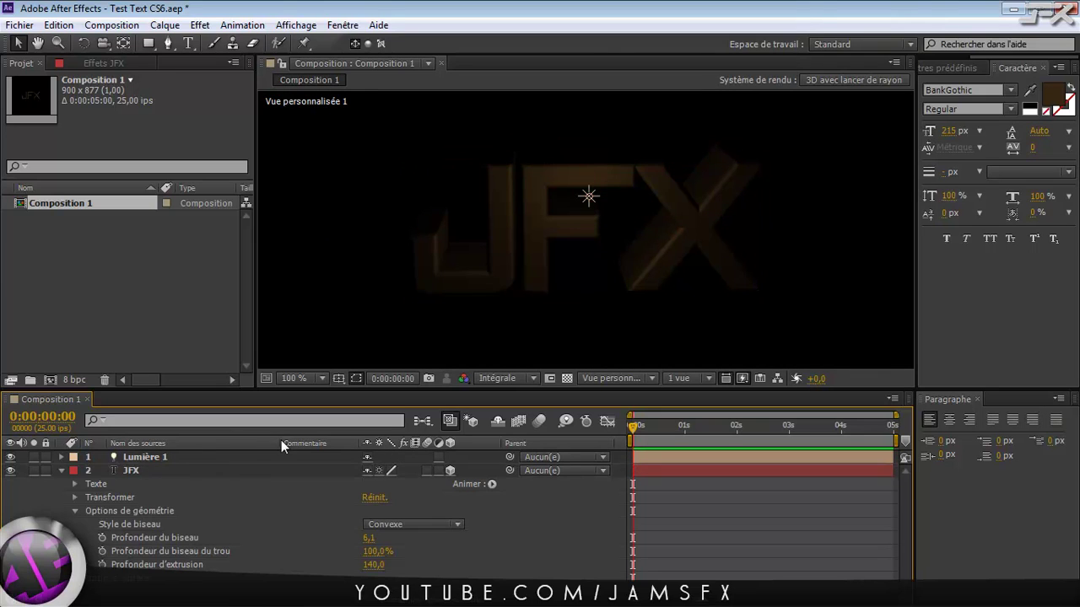
click(61, 471)
click(61, 472)
click(491, 484)
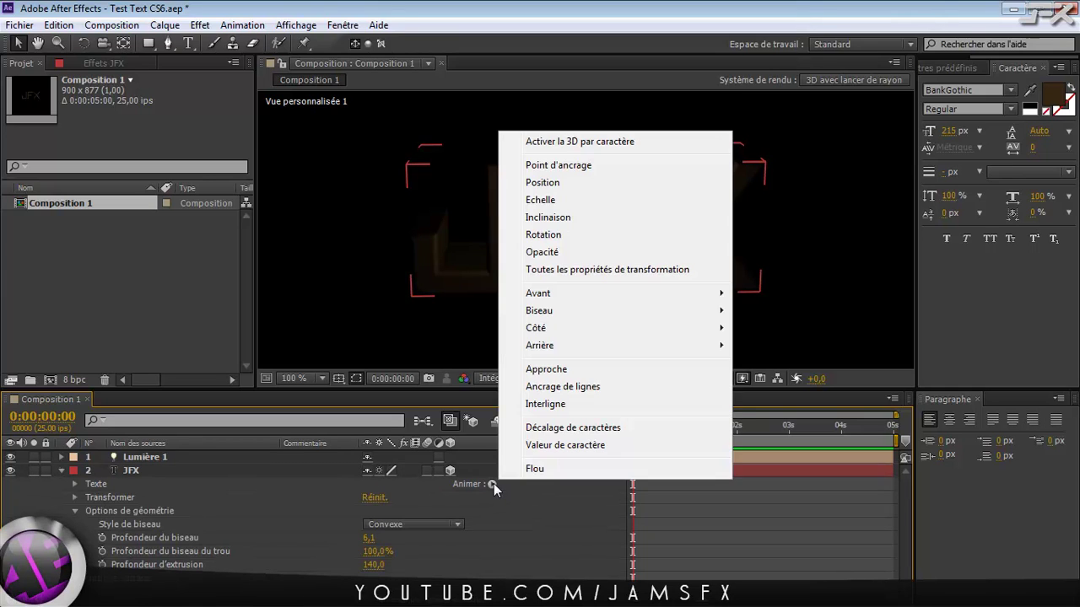
mouse_move(572, 302)
mouse_move(573, 325)
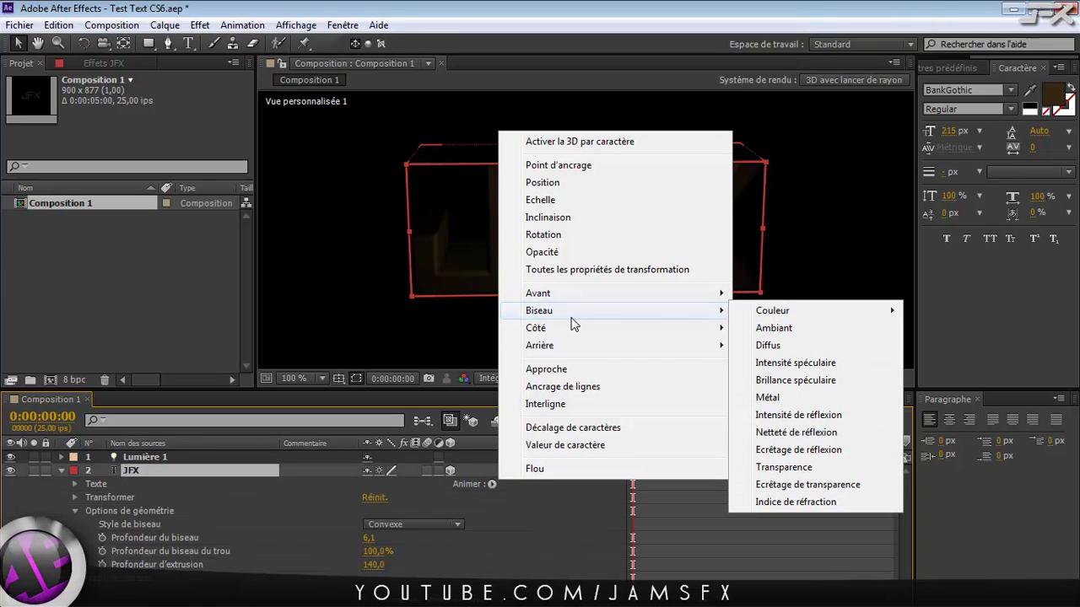
mouse_move(816, 314)
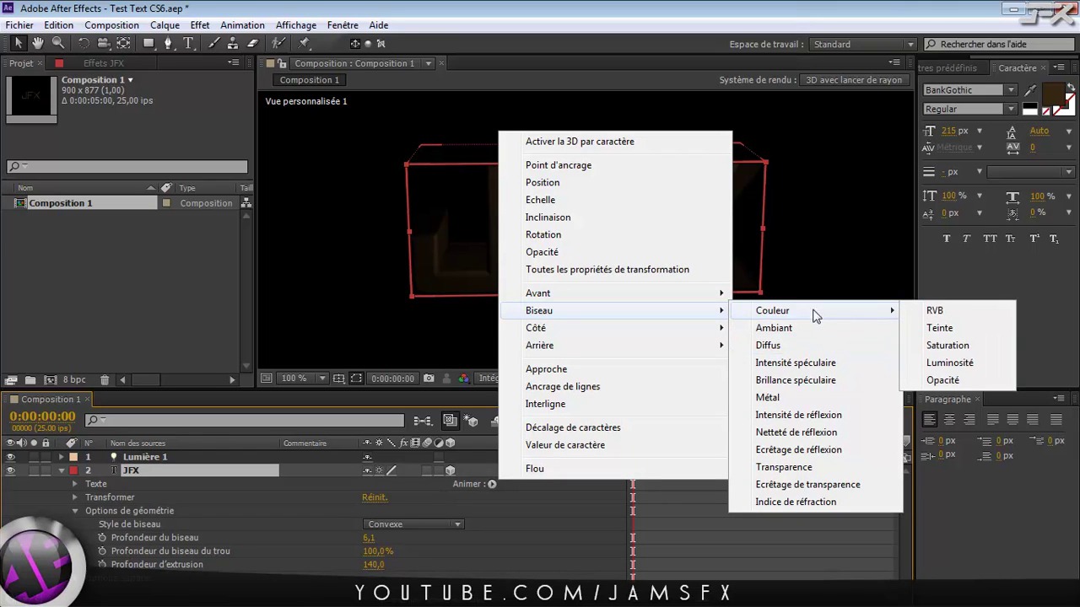
click(936, 345)
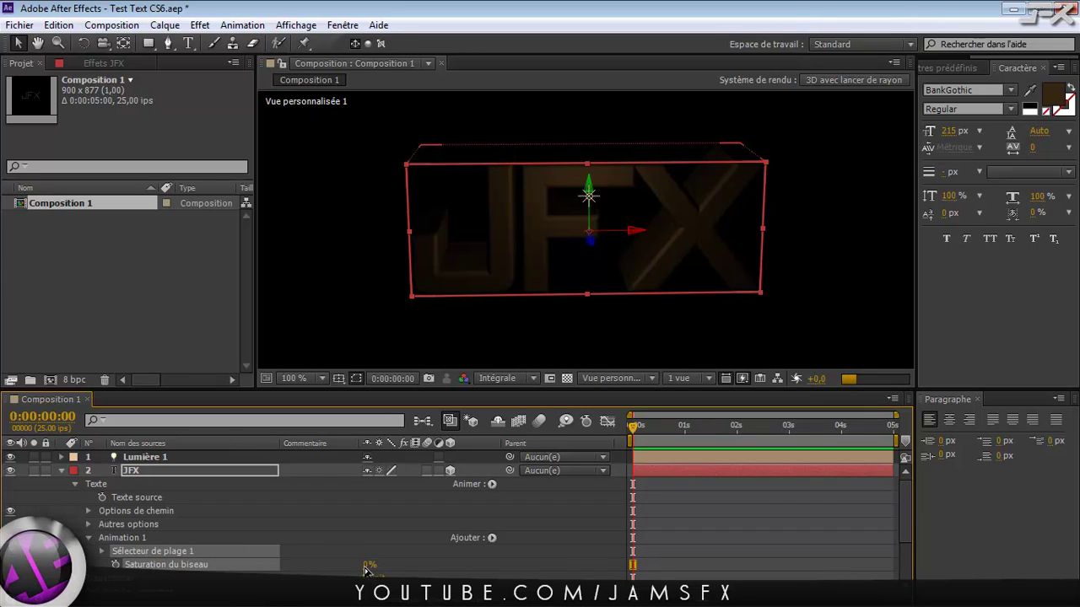
- Try lowering Saturation du biseau to about -17 % and reset it to 0 %
mouse_move(370, 565)
mouse_down()
mouse_move(402, 566)
mouse_move(376, 566)
mouse_up()
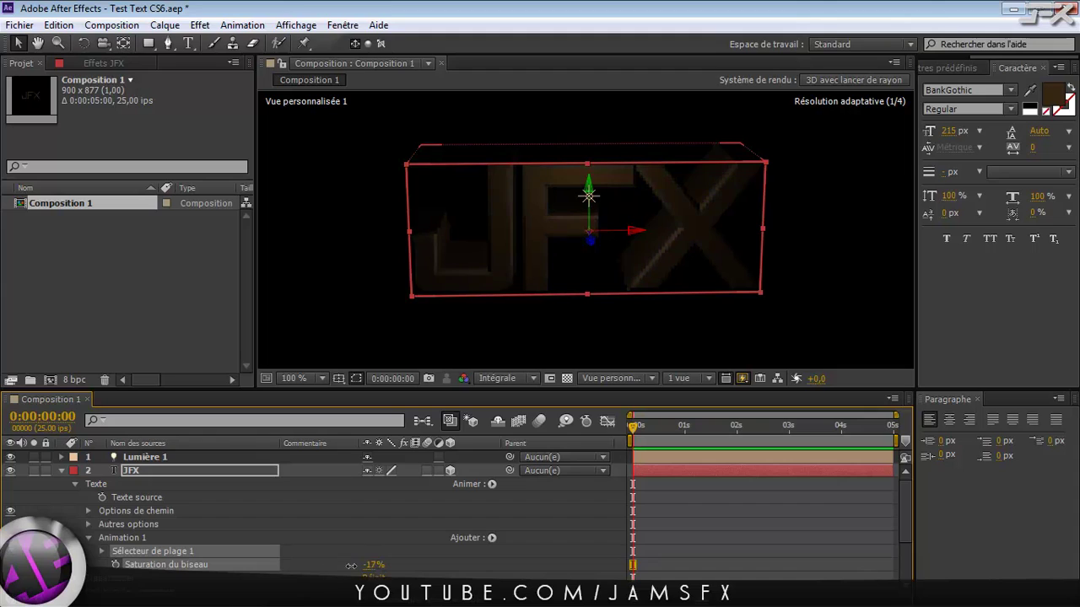
click(374, 567)
text(0)
key(Return)
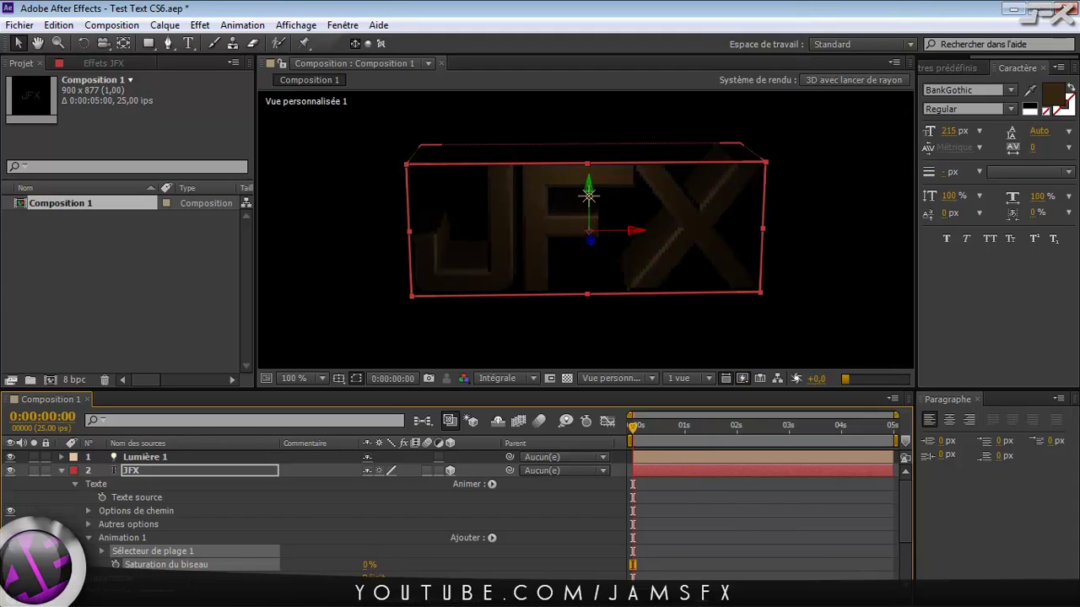
- Keyframe Saturation du biseau at 0 % at the start, 52 % at 0:00:01:06 and 0 % at 0:00:03:00
click(116, 564)
click(695, 427)
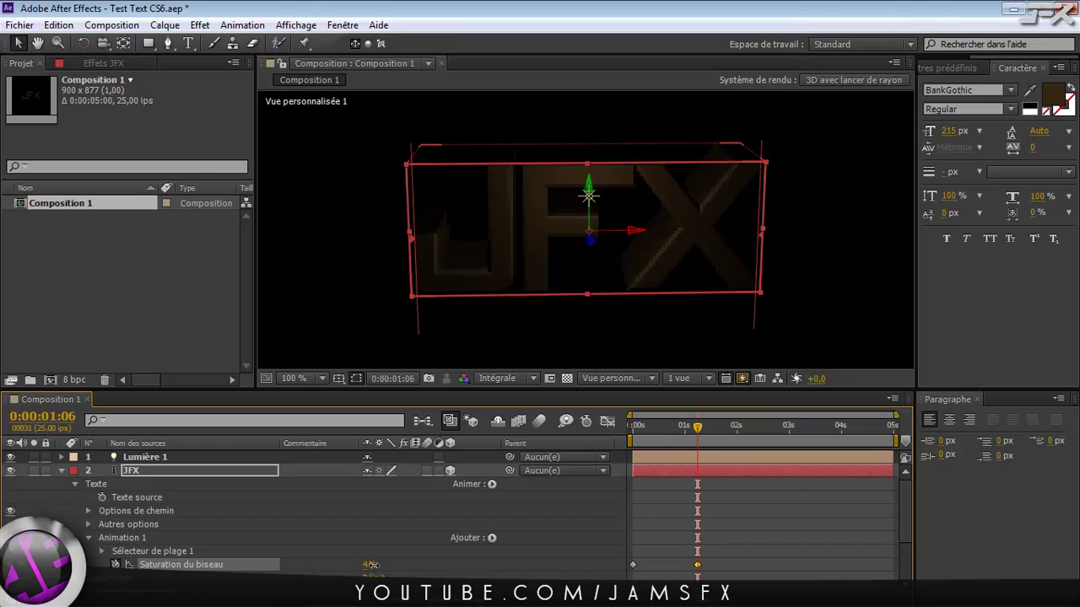
drag(371, 565, 407, 566)
click(788, 426)
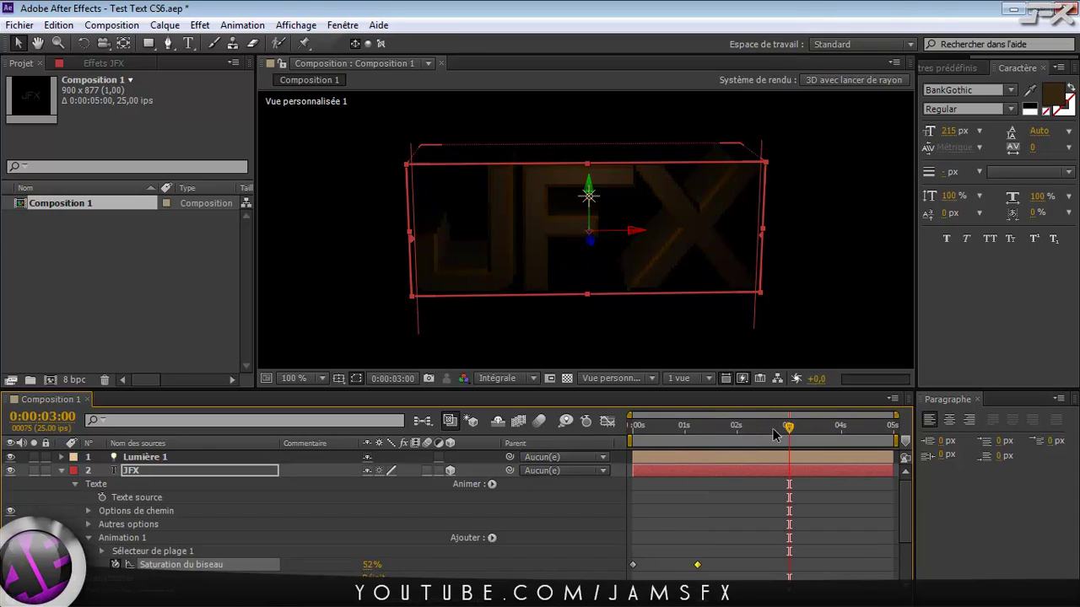
click(371, 565)
text(0)
key(Return)
- Play a RAM preview of the bevel saturation animation from the start of the composition
click(638, 426)
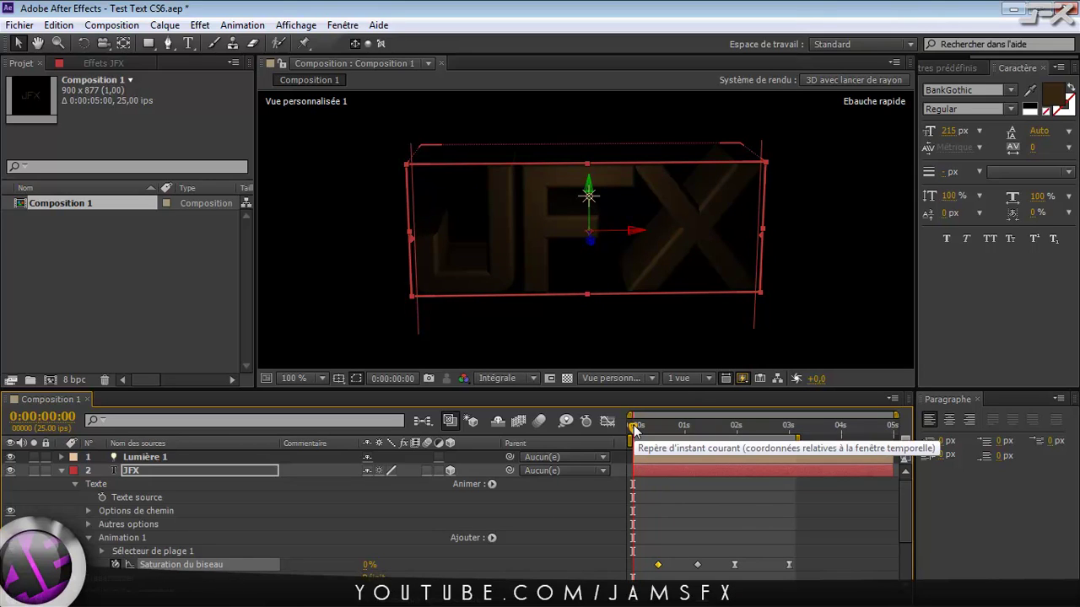
key(KP_0)
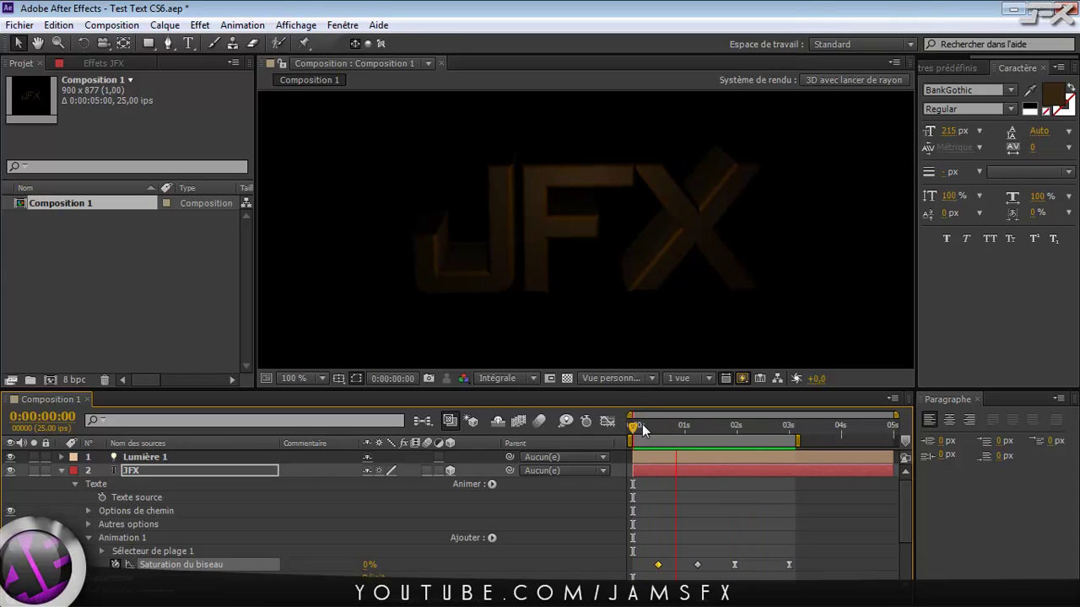
key(space)
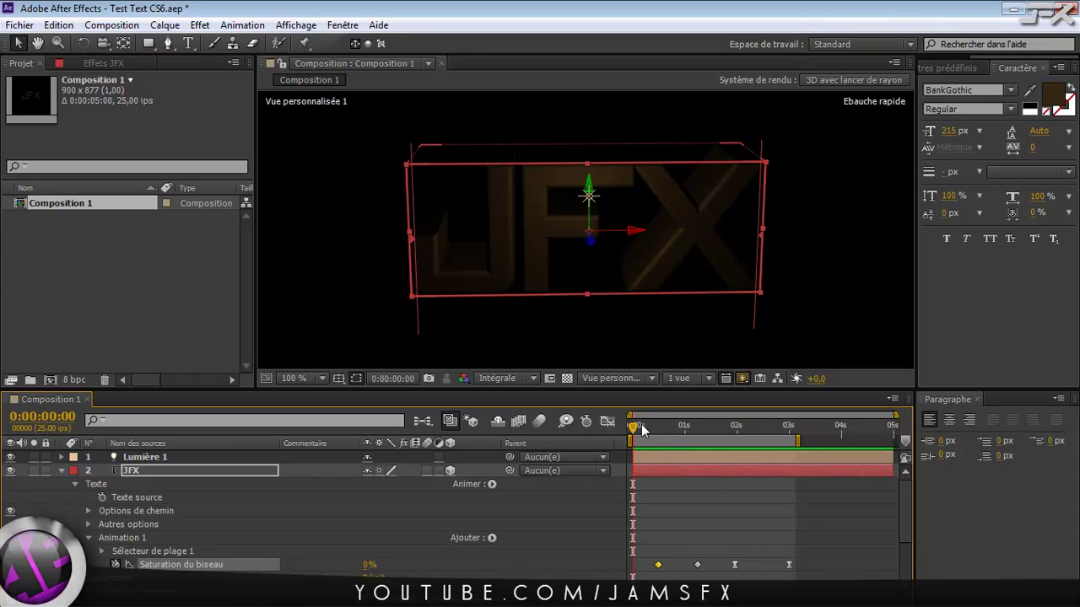
- Collapse the JFX layer's Texte properties, set the bevel style to Angulaire and preview the animation
click(73, 484)
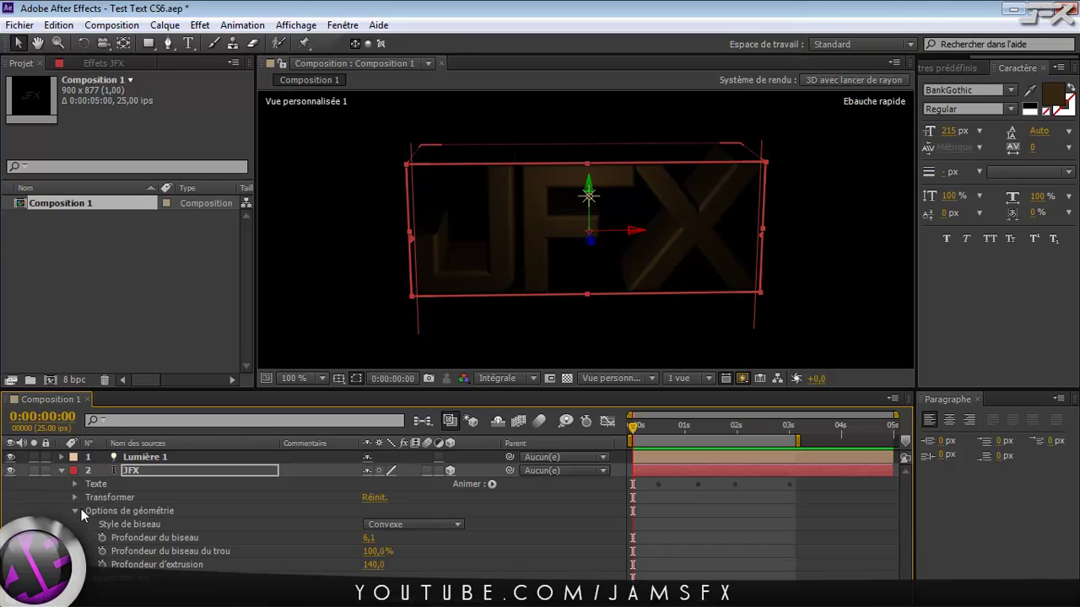
click(386, 526)
click(400, 560)
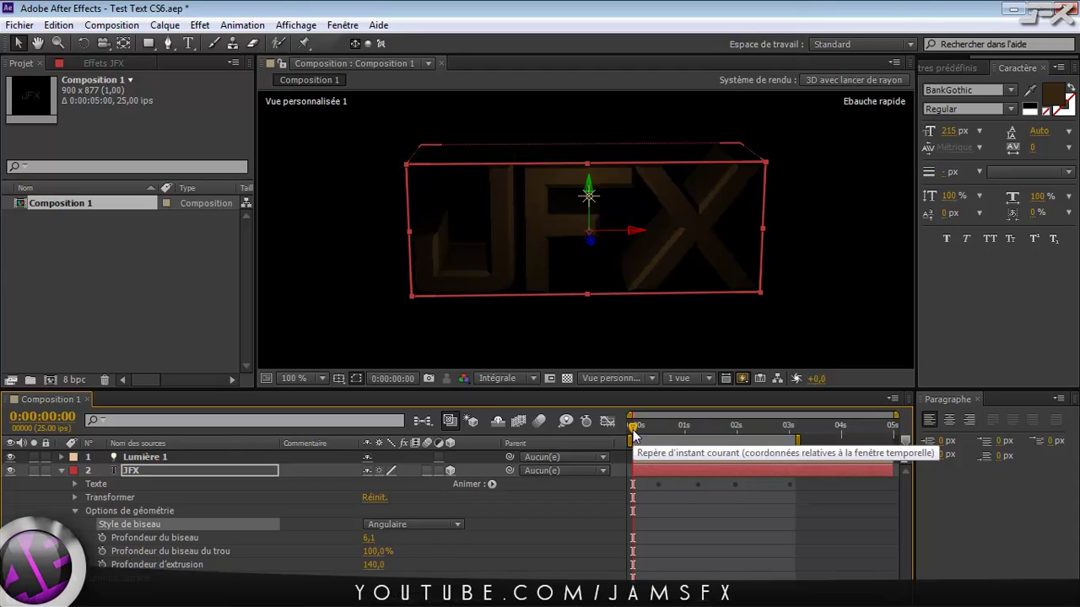
key(KP_0)
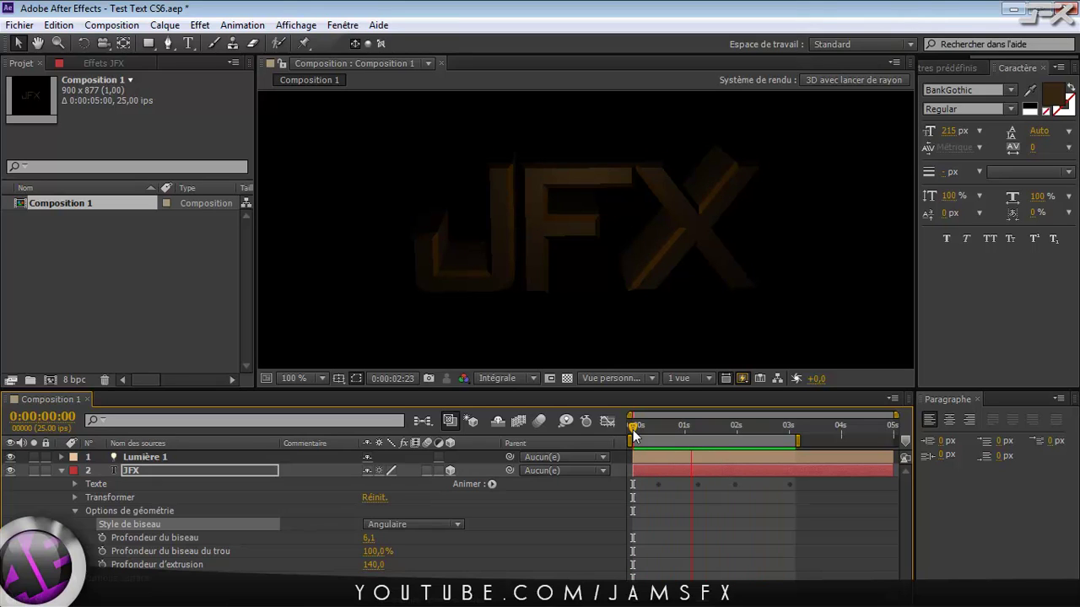
key(space)
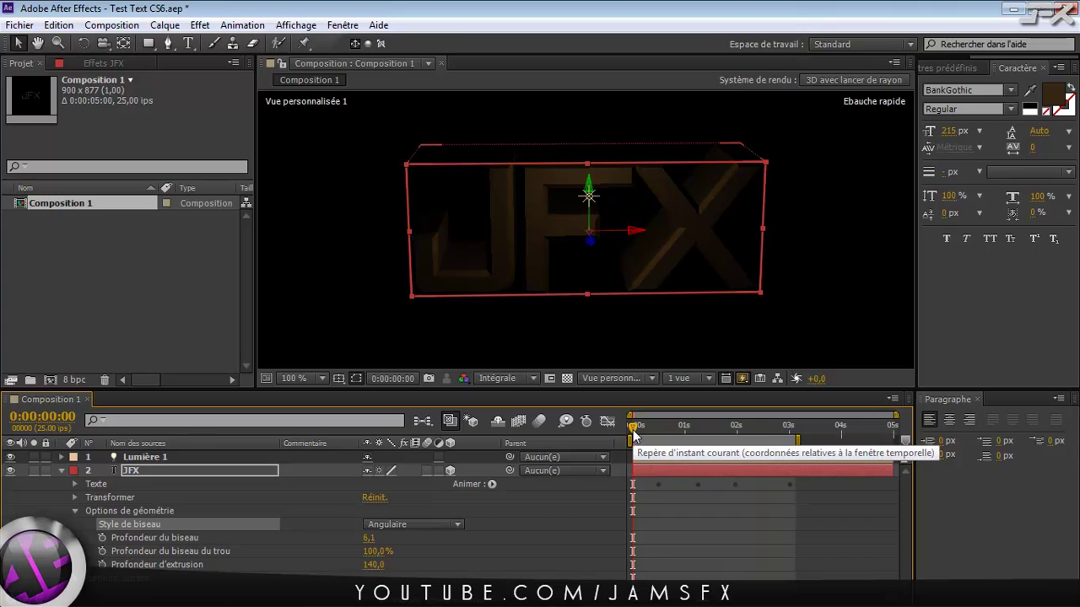